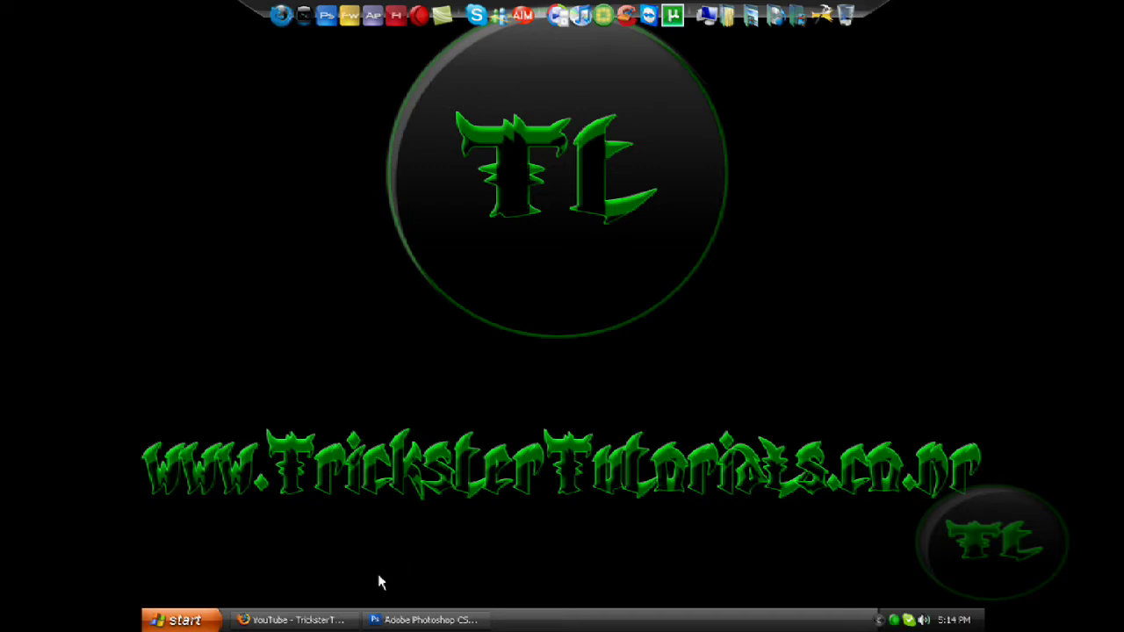
Restore the Adobe Photoshop CS3 window from the Windows XP taskbar
{"action": "left_click", "coordinate": [426, 619]}
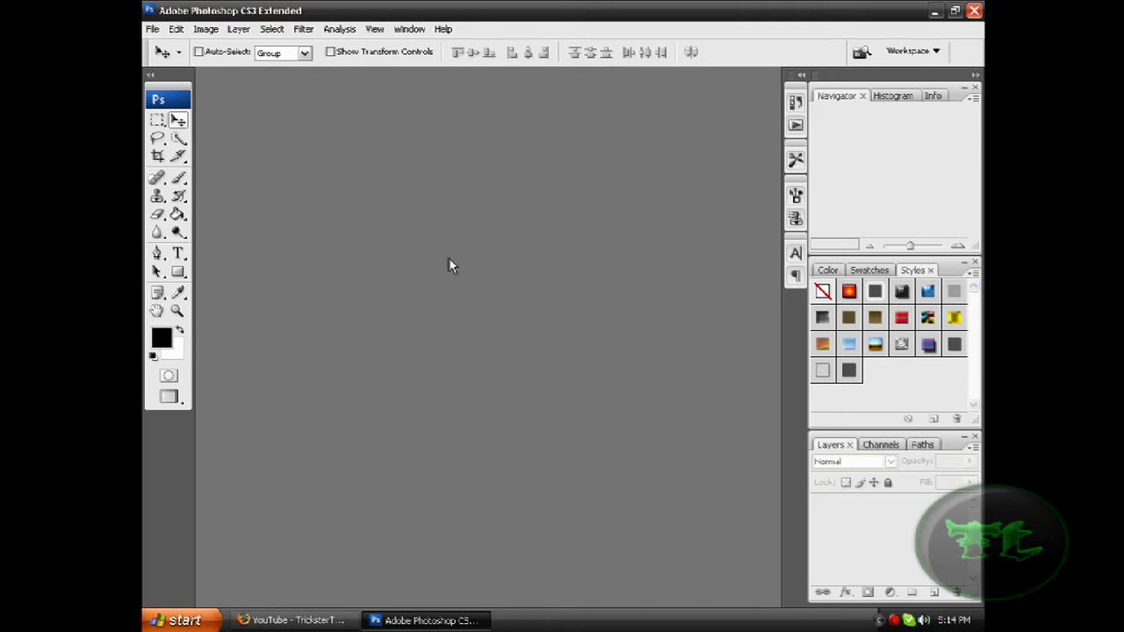
Create a new 1280 × 1024 px document at 4000 pixels/inch with a White background
{"action": "left_click", "coordinate": [152, 29]}
{"action": "left_click", "coordinate": [563, 264]}
{"action": "left_click", "coordinate": [152, 29]}
{"action": "left_click", "coordinate": [158, 45]}
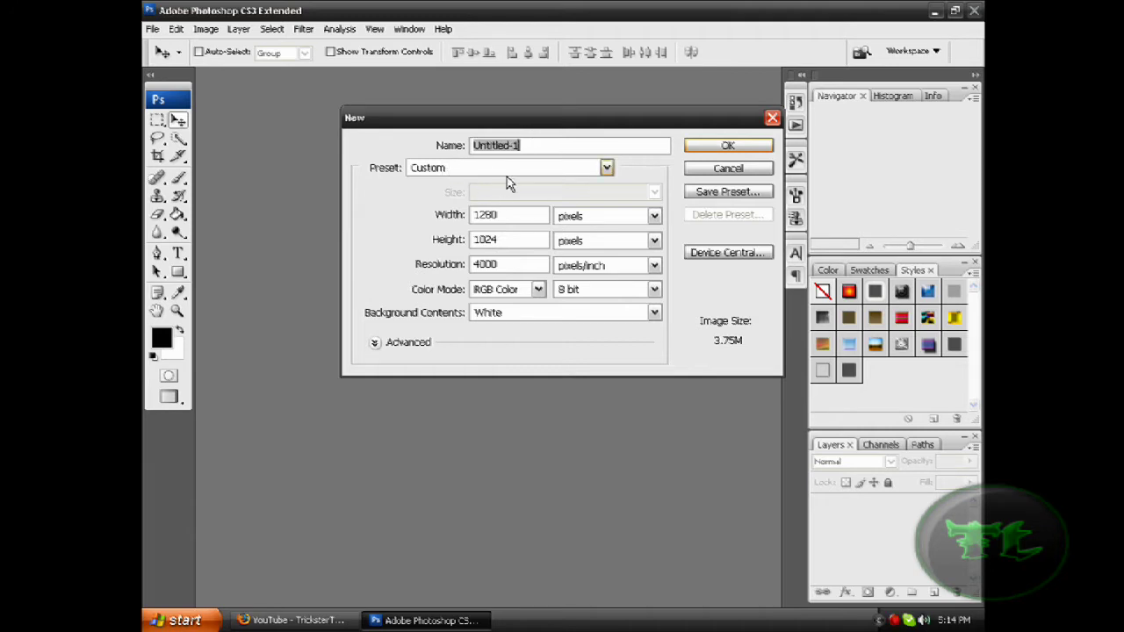
{"action": "left_click", "coordinate": [525, 219]}
{"action": "double_click", "coordinate": [477, 219]}
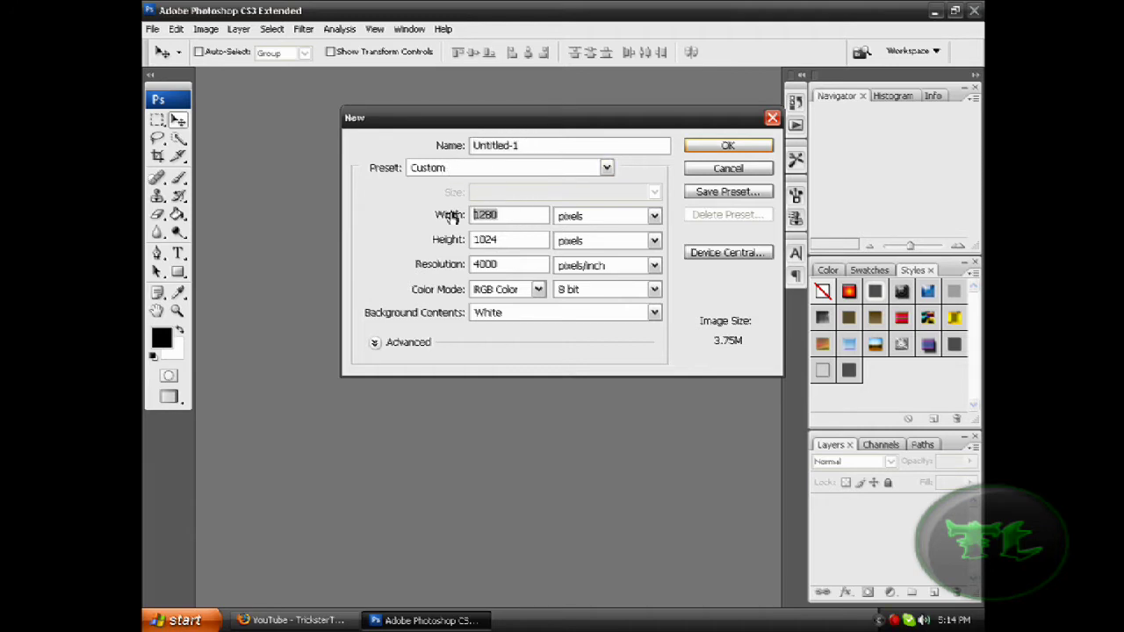
{"action": "left_click", "coordinate": [510, 215]}
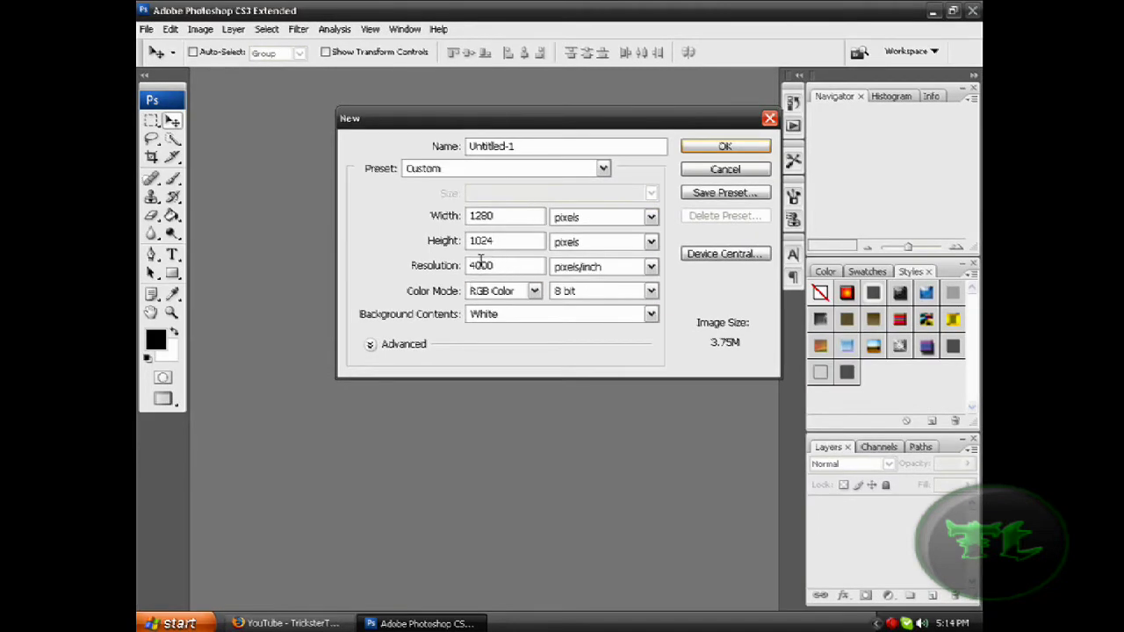
{"action": "left_click", "coordinate": [494, 267]}
{"action": "left_click", "coordinate": [468, 318]}
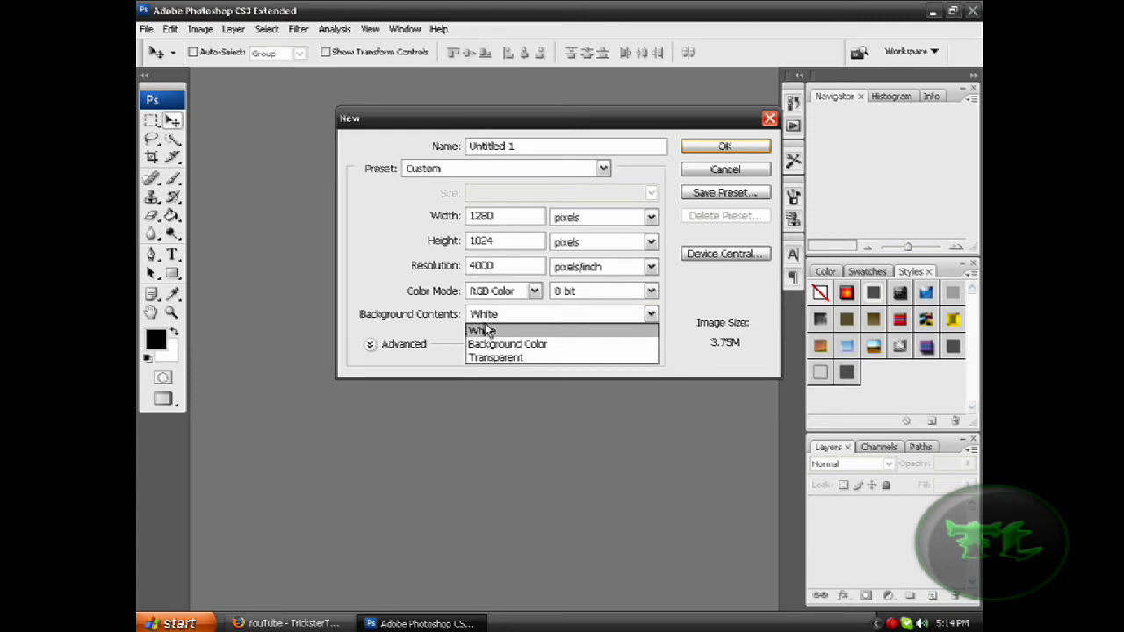
{"action": "left_click", "coordinate": [489, 327]}
{"action": "left_click", "coordinate": [713, 147]}
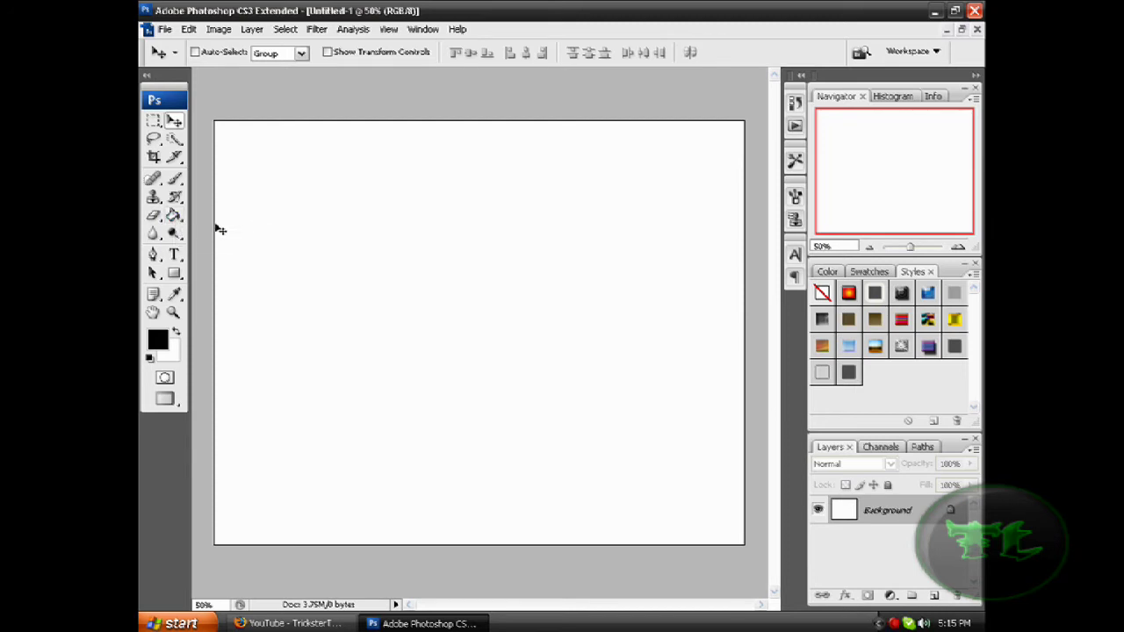
Fill the whole canvas with black using the Paint Bucket and a black foreground colour
{"action": "left_click", "coordinate": [173, 219]}
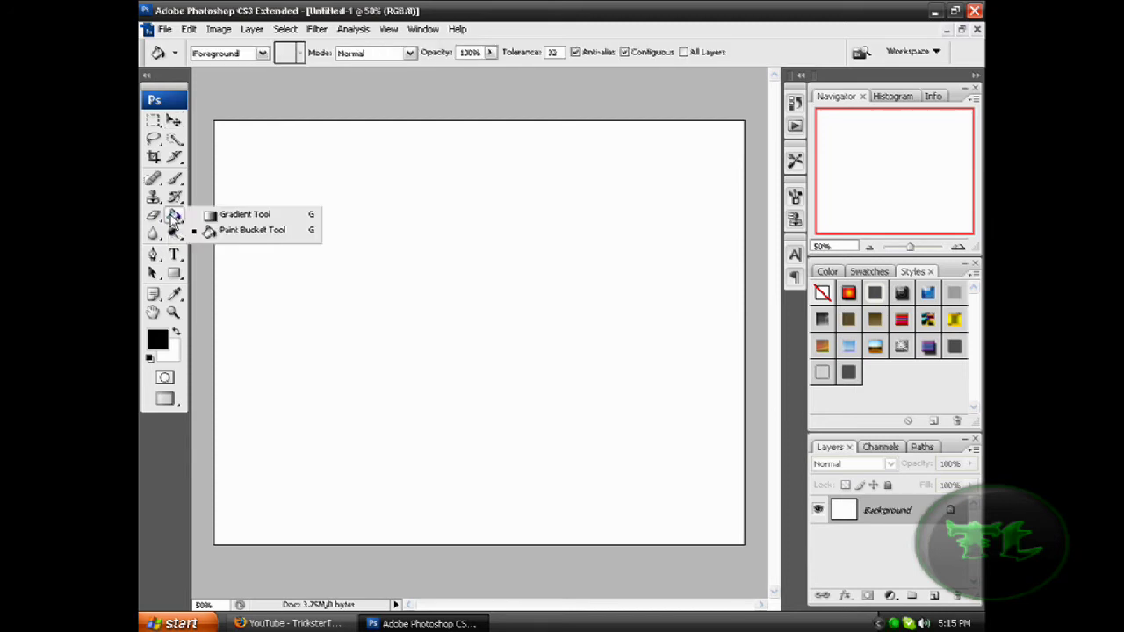
{"action": "left_click", "coordinate": [225, 230]}
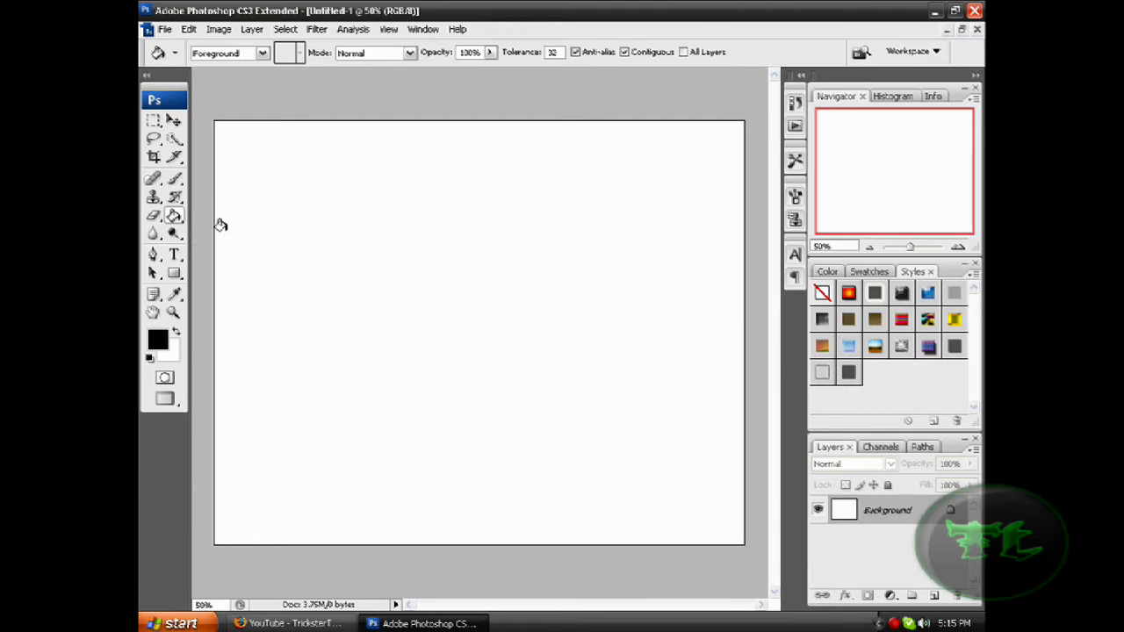
{"action": "left_click", "coordinate": [158, 343]}
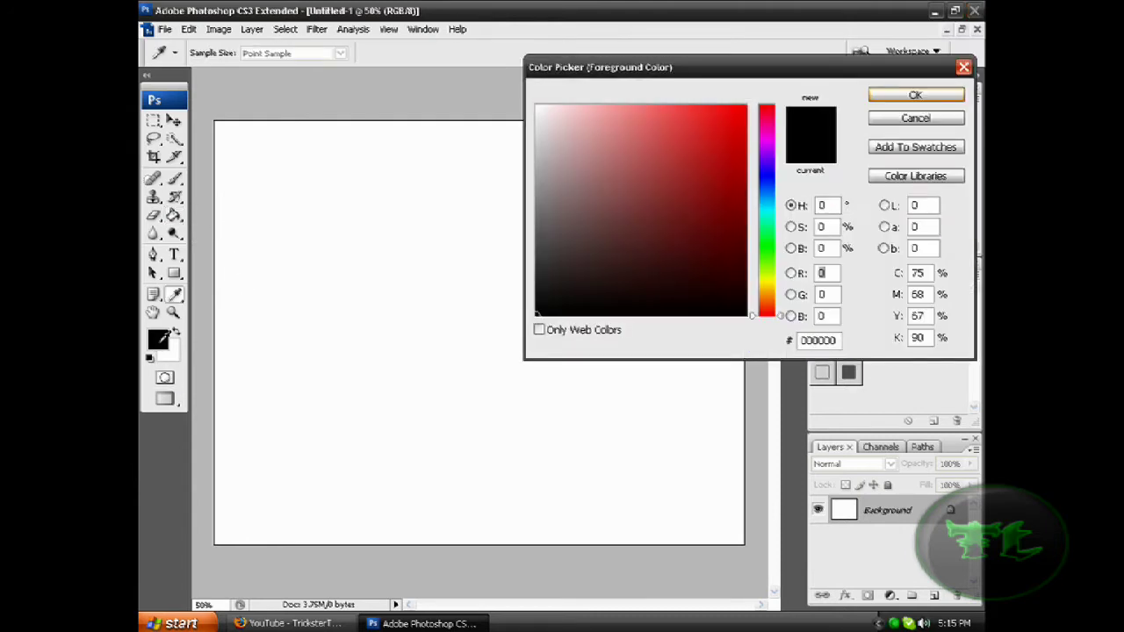
{"action": "left_click_drag", "start_coordinate": [715, 268], "coordinate": [753, 316]}
{"action": "left_click", "coordinate": [930, 99]}
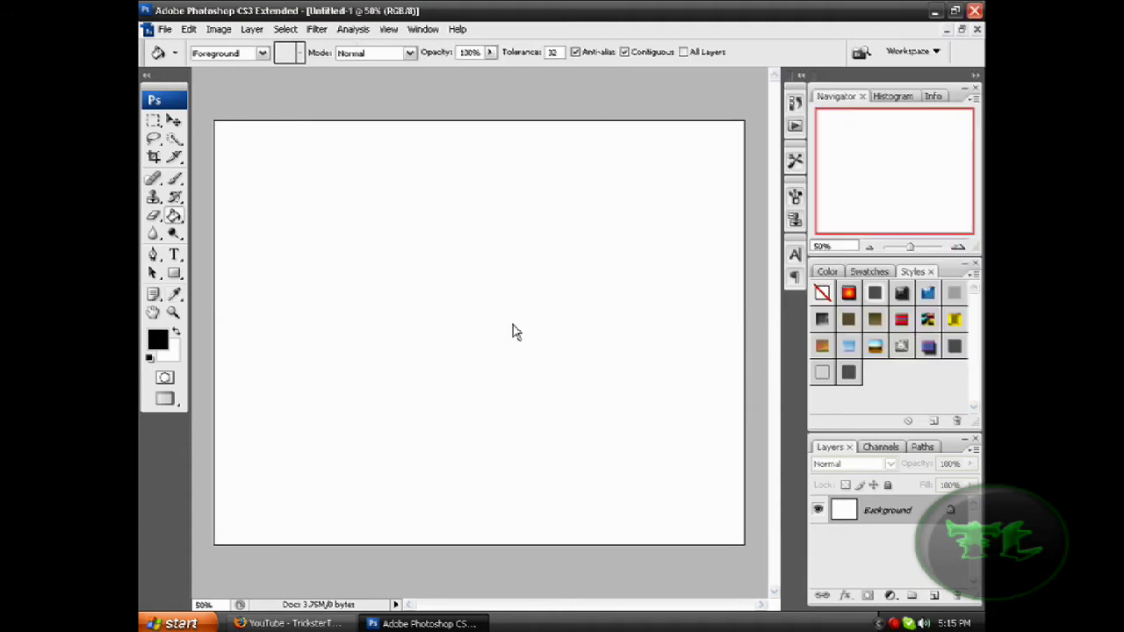
{"action": "left_click", "coordinate": [414, 296]}
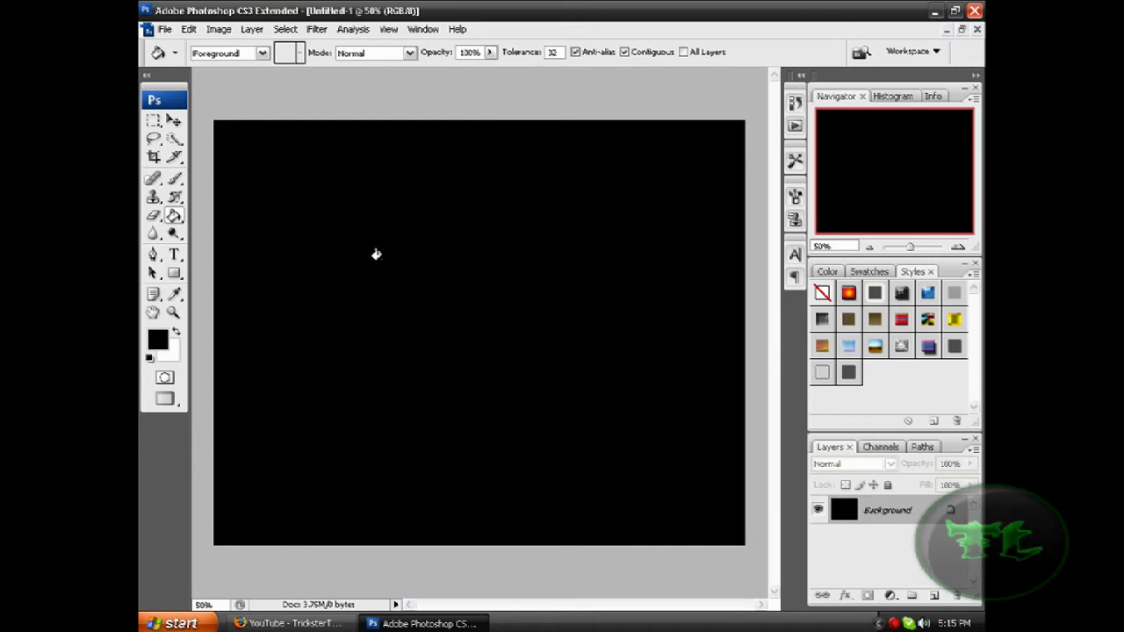
Type 'Trickster' on the canvas and set the text colour to white
{"action": "left_click", "coordinate": [174, 255]}
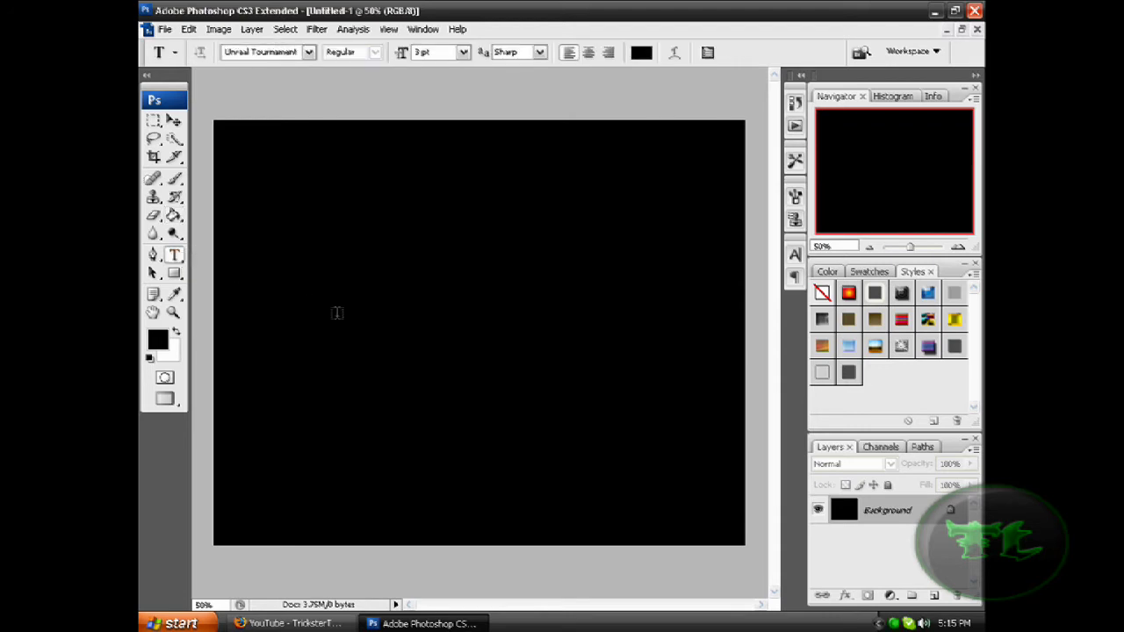
{"action": "left_click", "coordinate": [311, 308]}
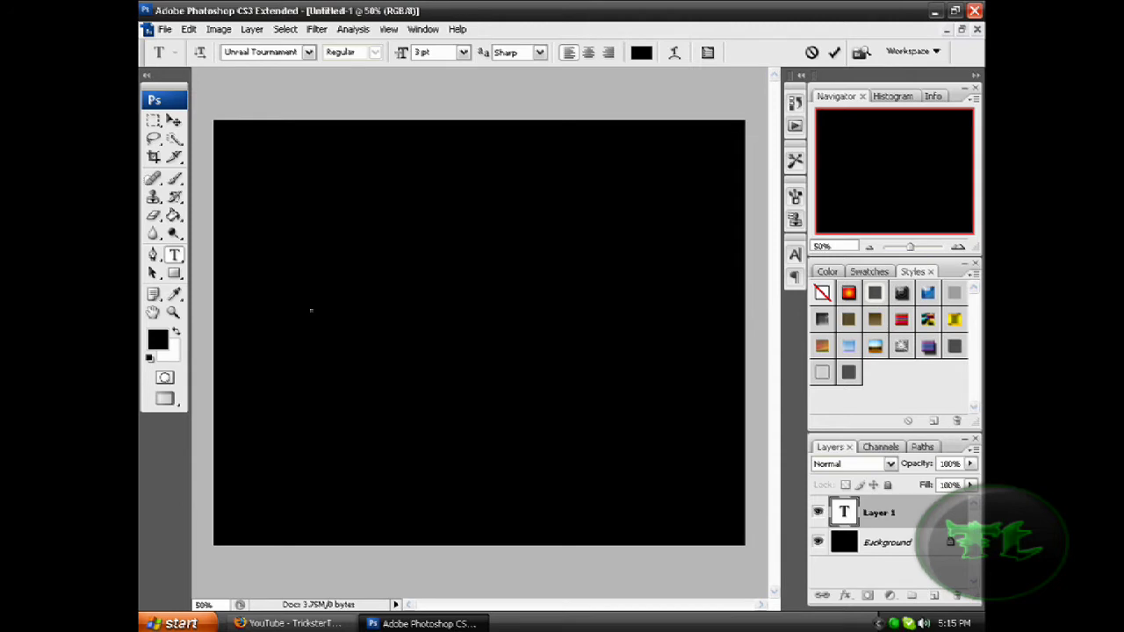
{"action": "type", "text": "TricksterTFL"}
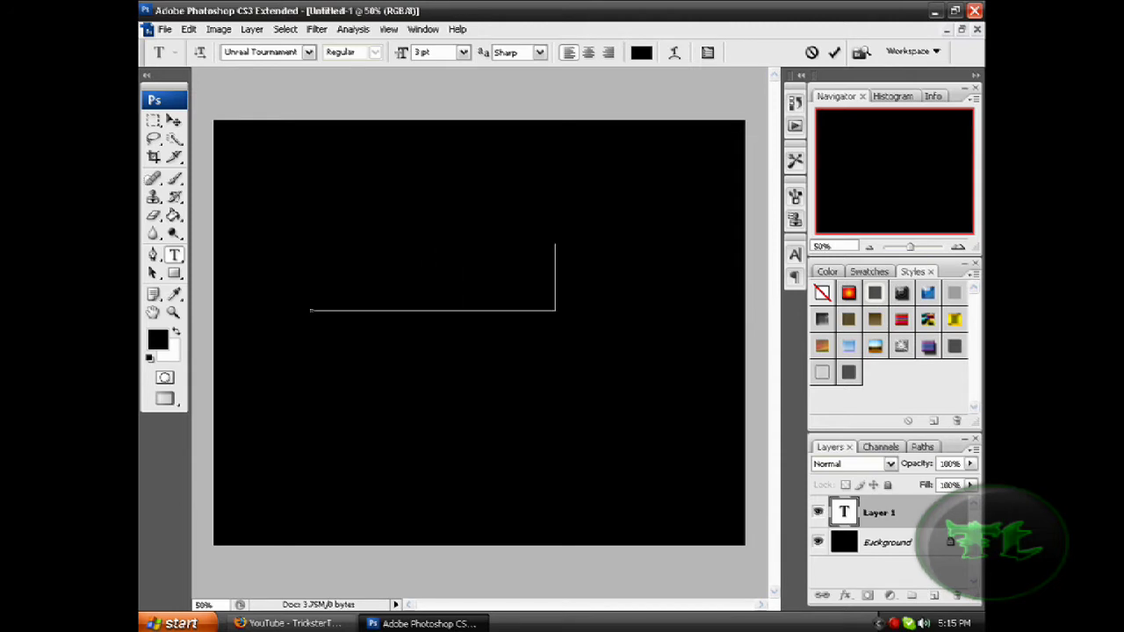
{"action": "left_click_drag", "start_coordinate": [313, 301], "coordinate": [677, 308]}
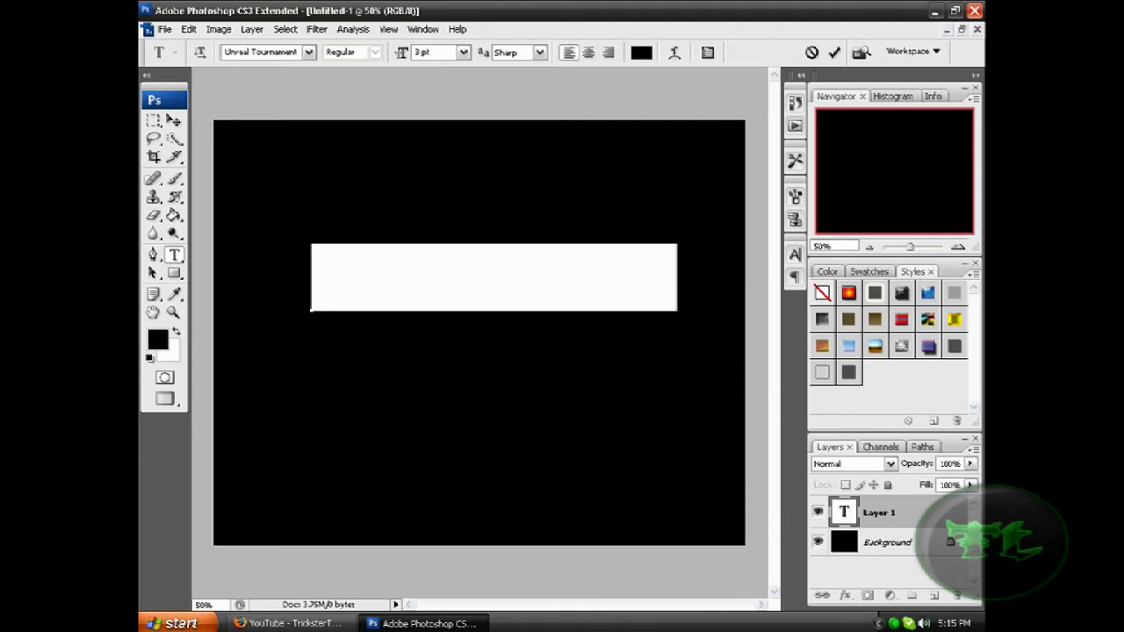
{"action": "left_click", "coordinate": [641, 52]}
{"action": "left_click_drag", "start_coordinate": [640, 164], "coordinate": [455, 53]}
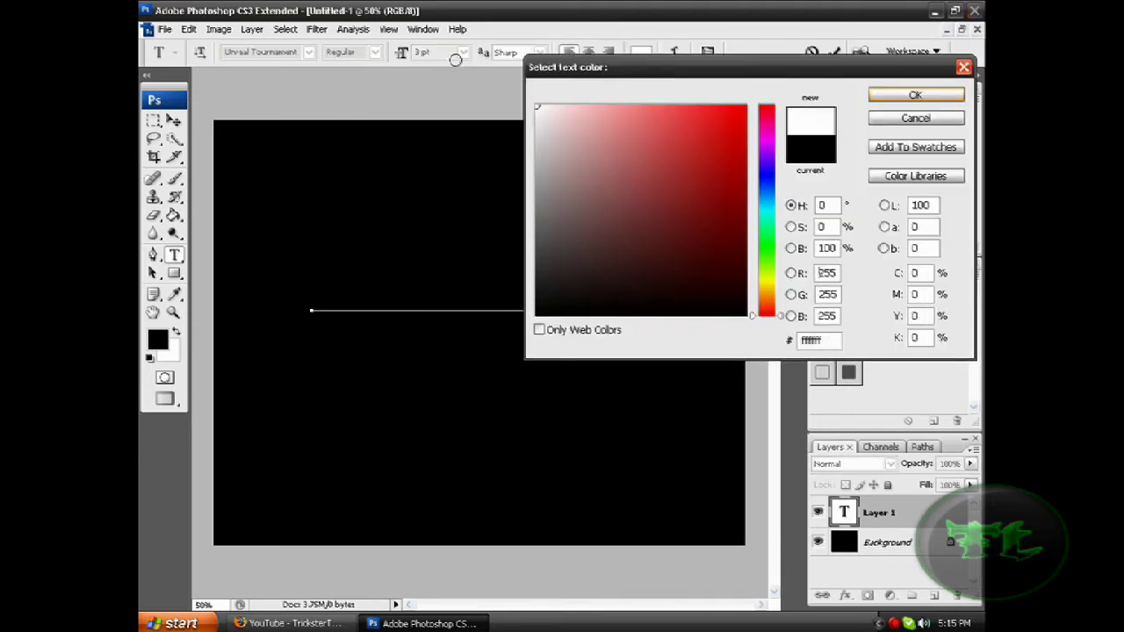
{"action": "left_click", "coordinate": [890, 98]}
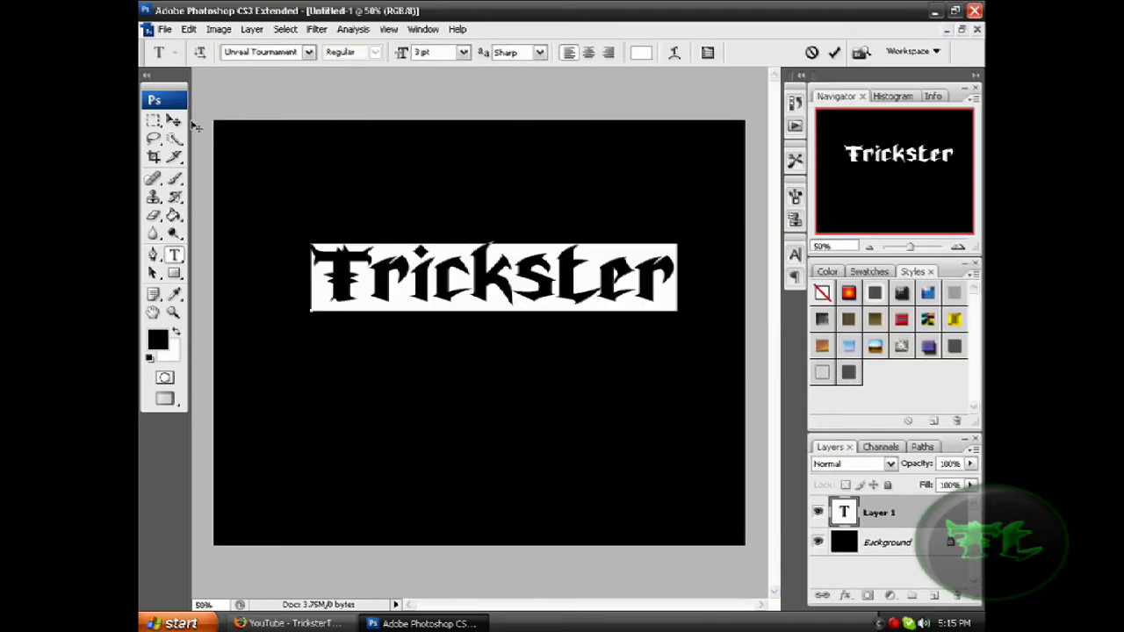
Move the Trickster text to the centre of the black canvas
{"action": "left_click", "coordinate": [175, 123]}
{"action": "left_click_drag", "start_coordinate": [413, 256], "coordinate": [405, 299]}
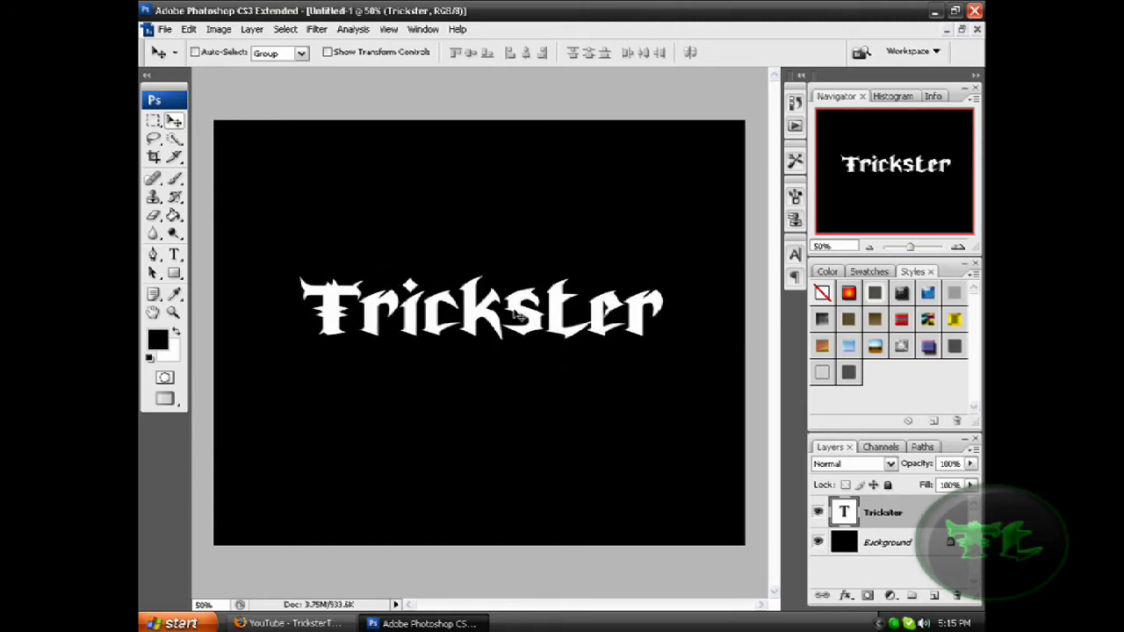
{"action": "left_click_drag", "start_coordinate": [509, 320], "coordinate": [506, 324]}
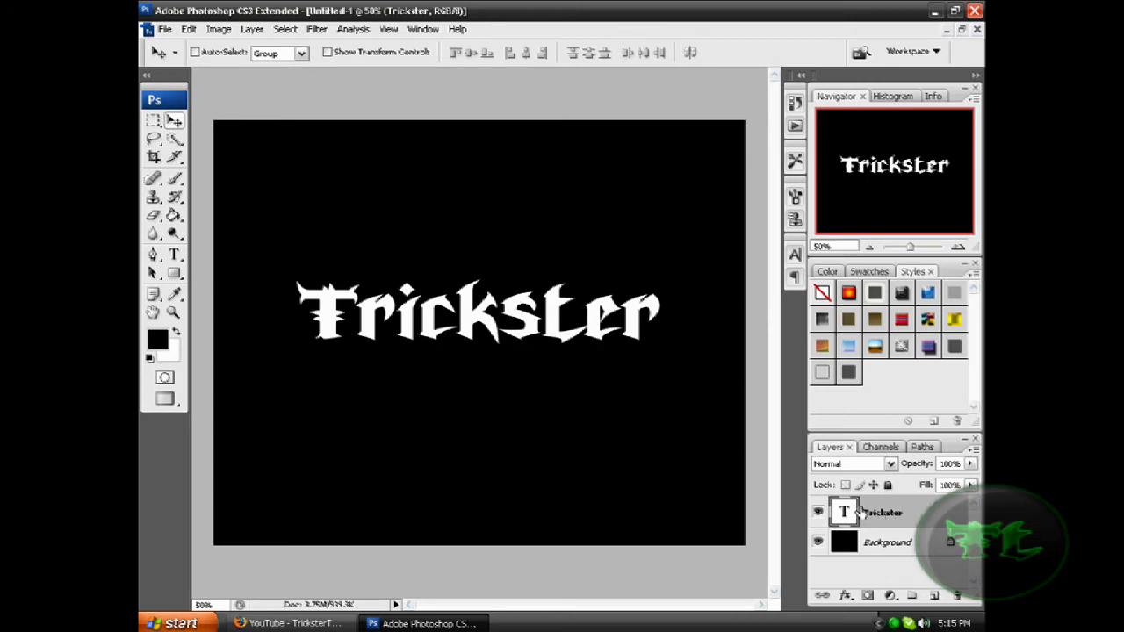
Duplicate the Trickster layer, then select the original Trickster layer below the copy
{"action": "right_click", "coordinate": [908, 519]}
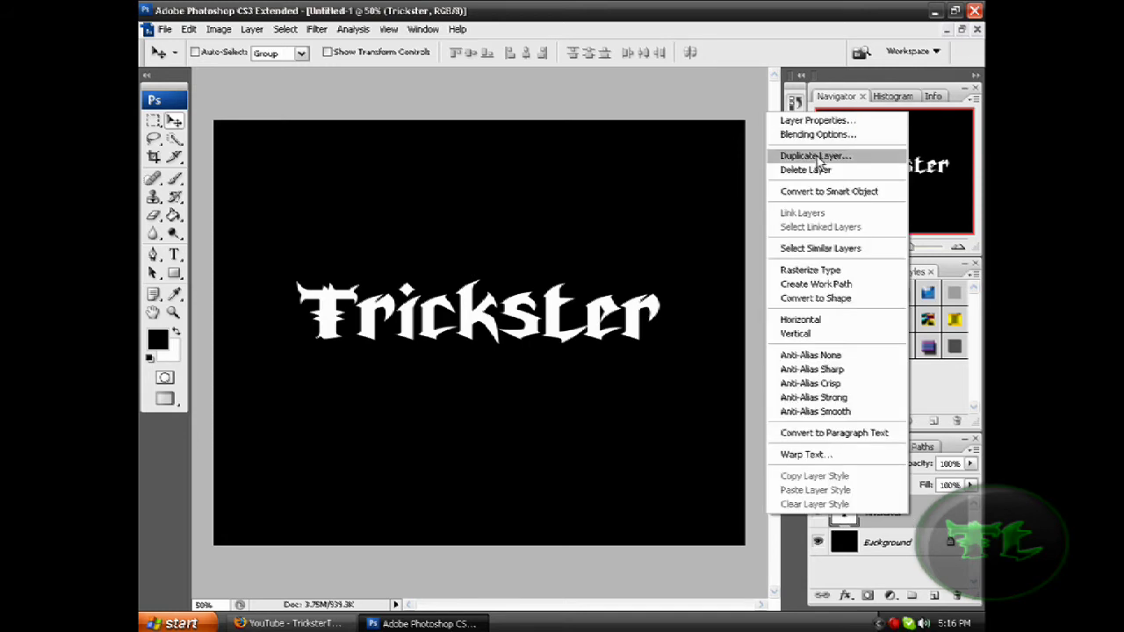
{"action": "left_click", "coordinate": [803, 148]}
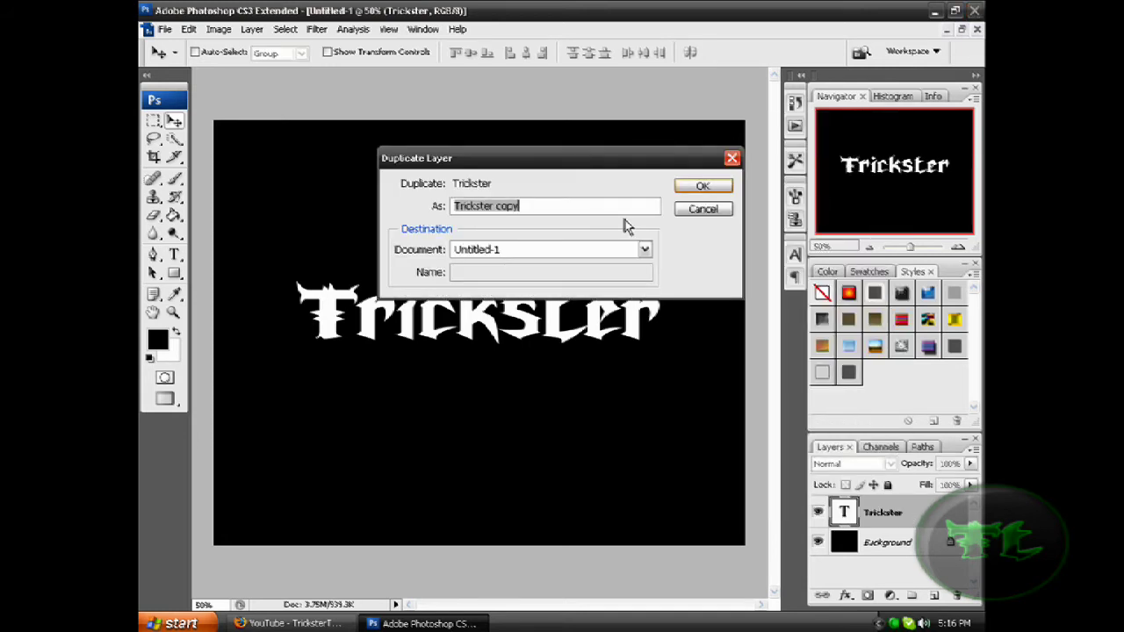
{"action": "left_click", "coordinate": [686, 187]}
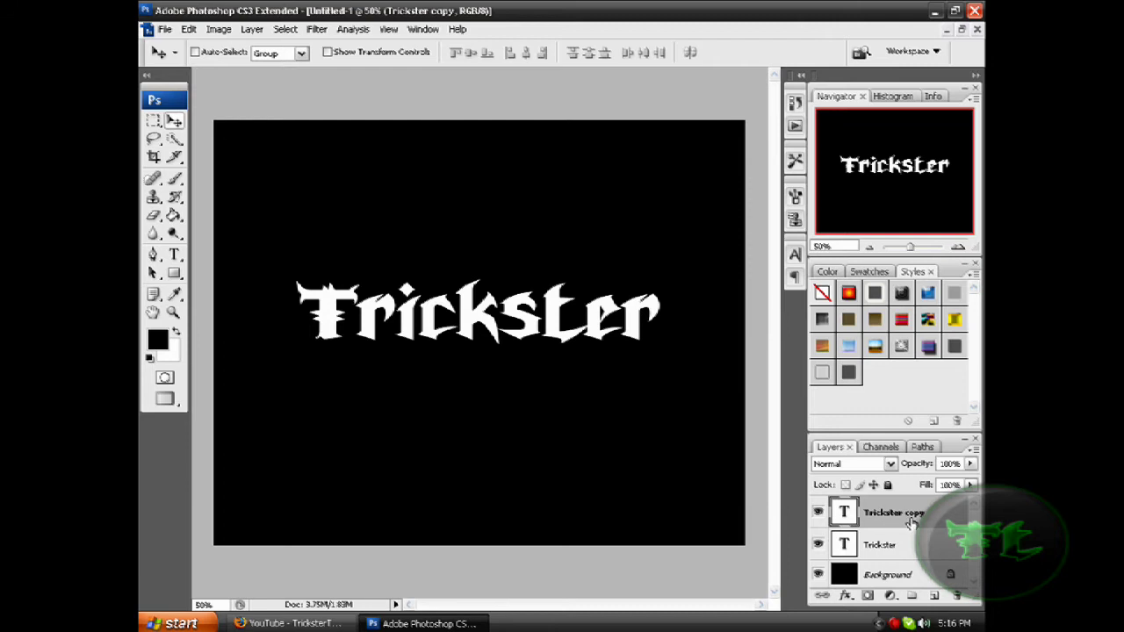
{"action": "left_click", "coordinate": [897, 545]}
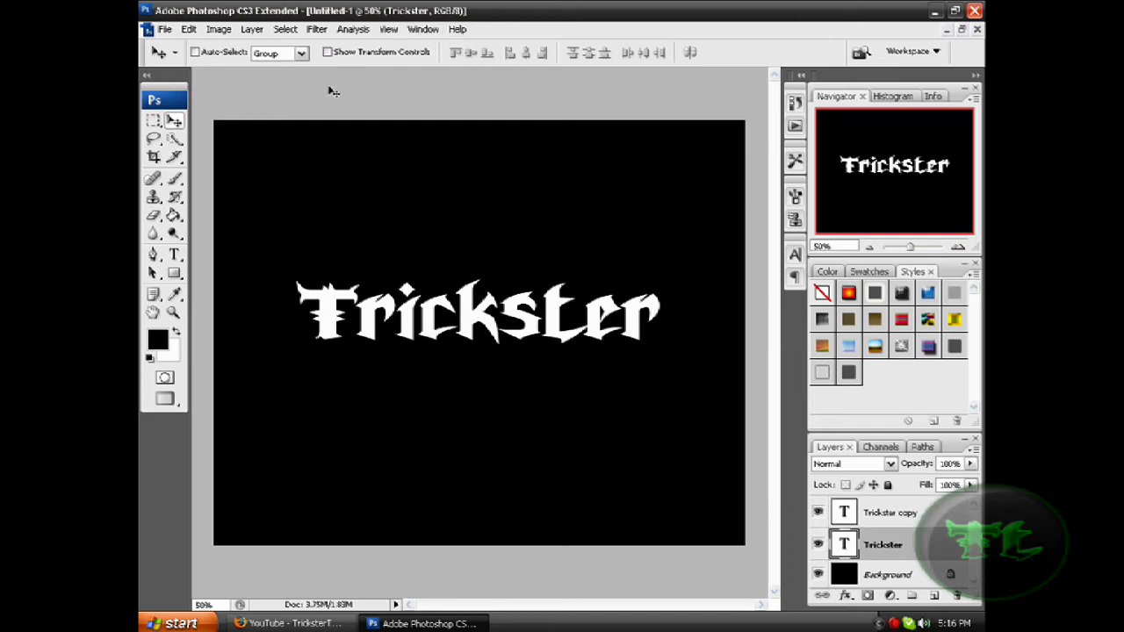
Rasterize the Trickster layer, apply the default Wind filter, and repeat it with Ctrl+F
{"action": "left_click", "coordinate": [316, 29]}
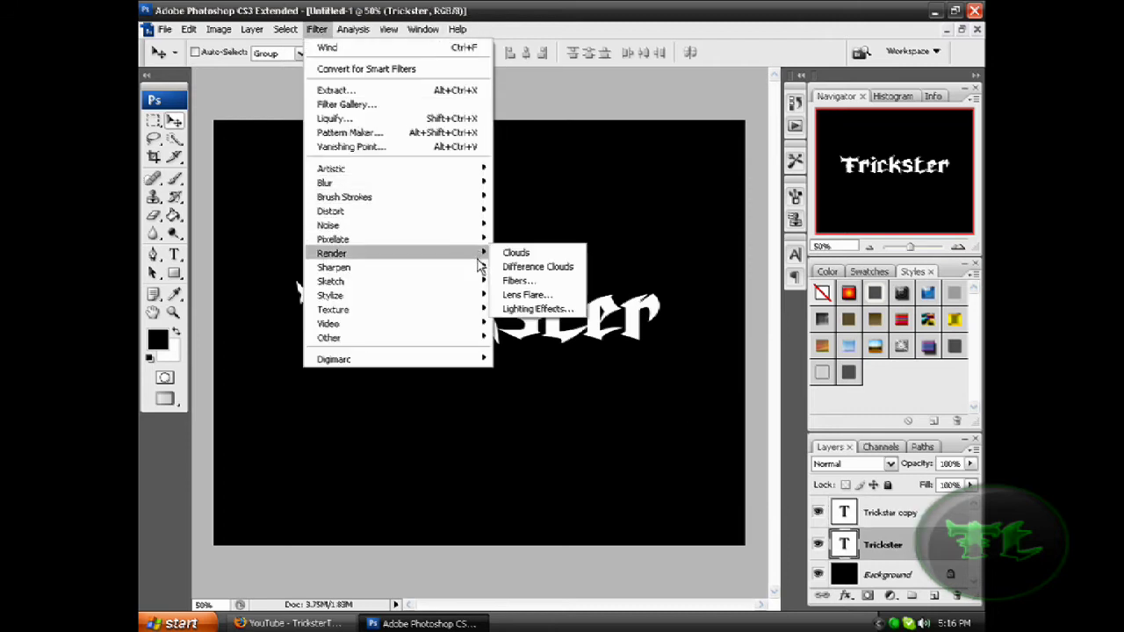
{"action": "mouse_move", "coordinate": [481, 296]}
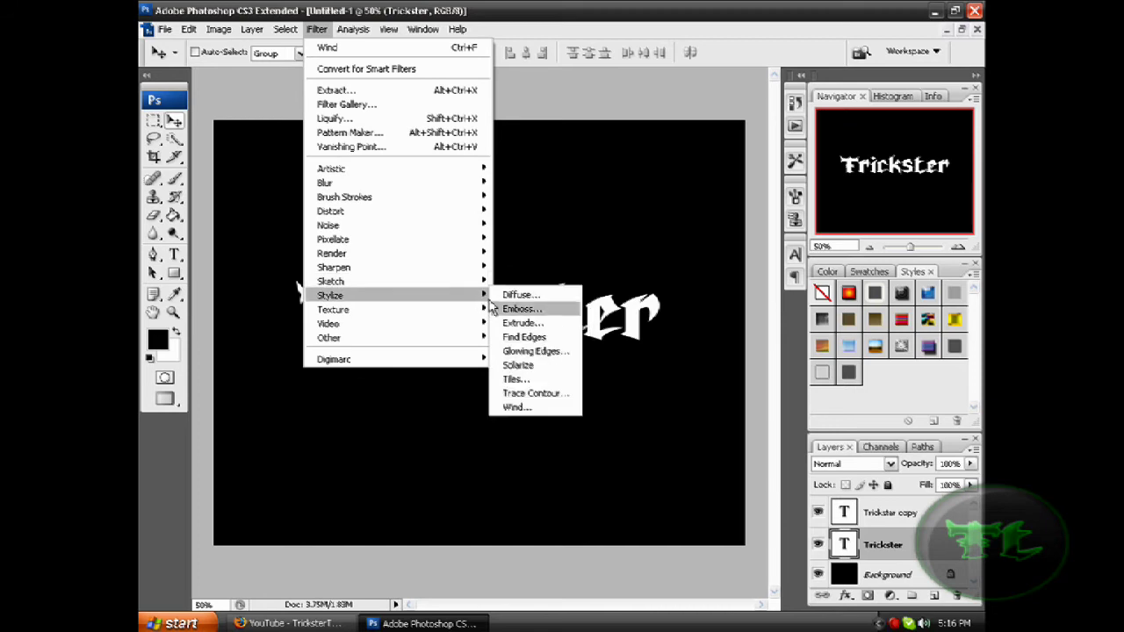
{"action": "left_click", "coordinate": [562, 407]}
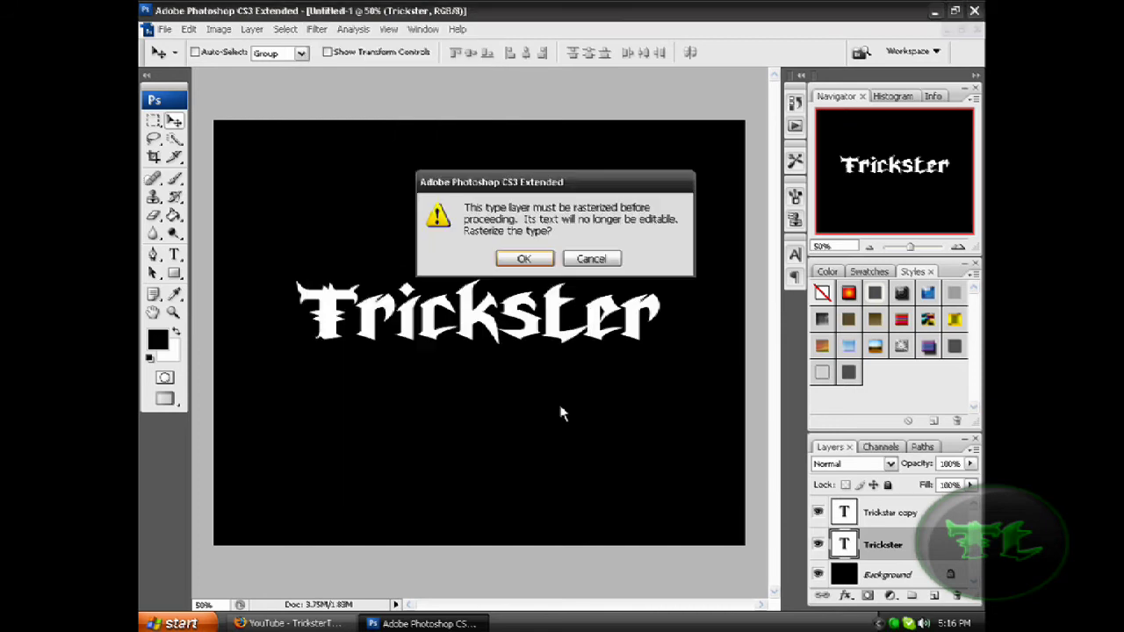
{"action": "left_click", "coordinate": [521, 259]}
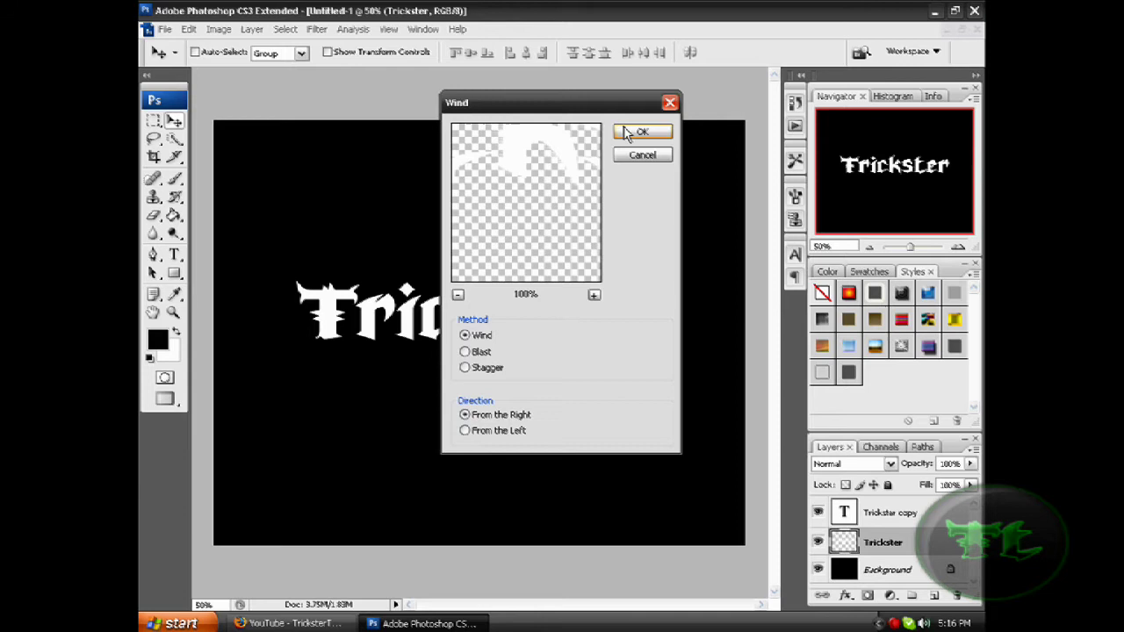
{"action": "left_click", "coordinate": [640, 132]}
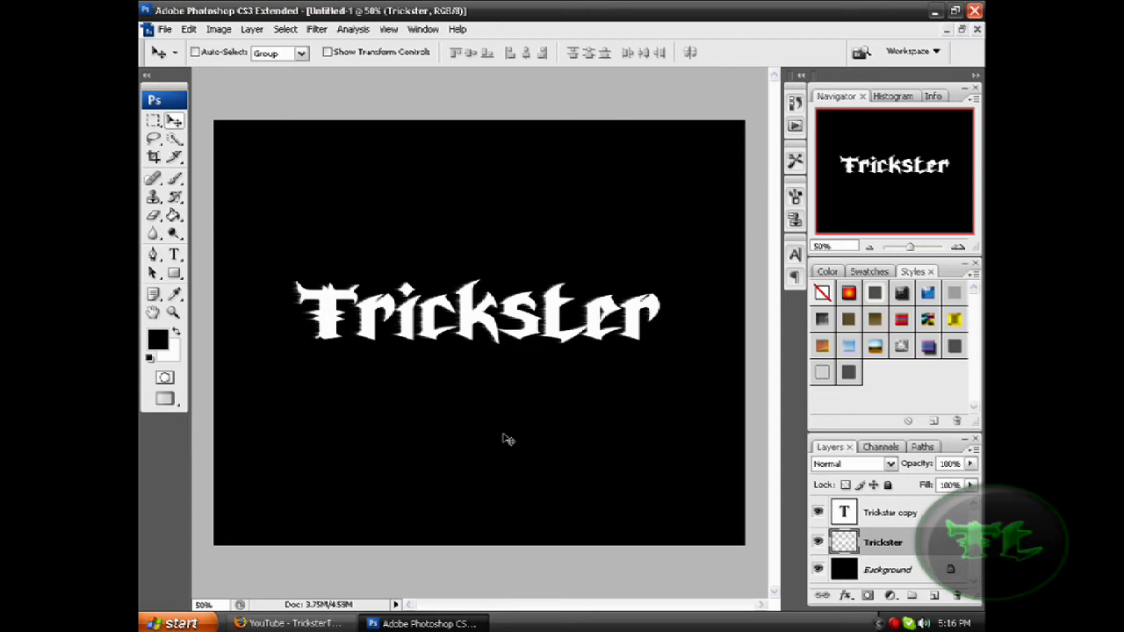
{"action": "key", "text": "ctrl+f"}
{"action": "key", "text": "ctrl+f"}
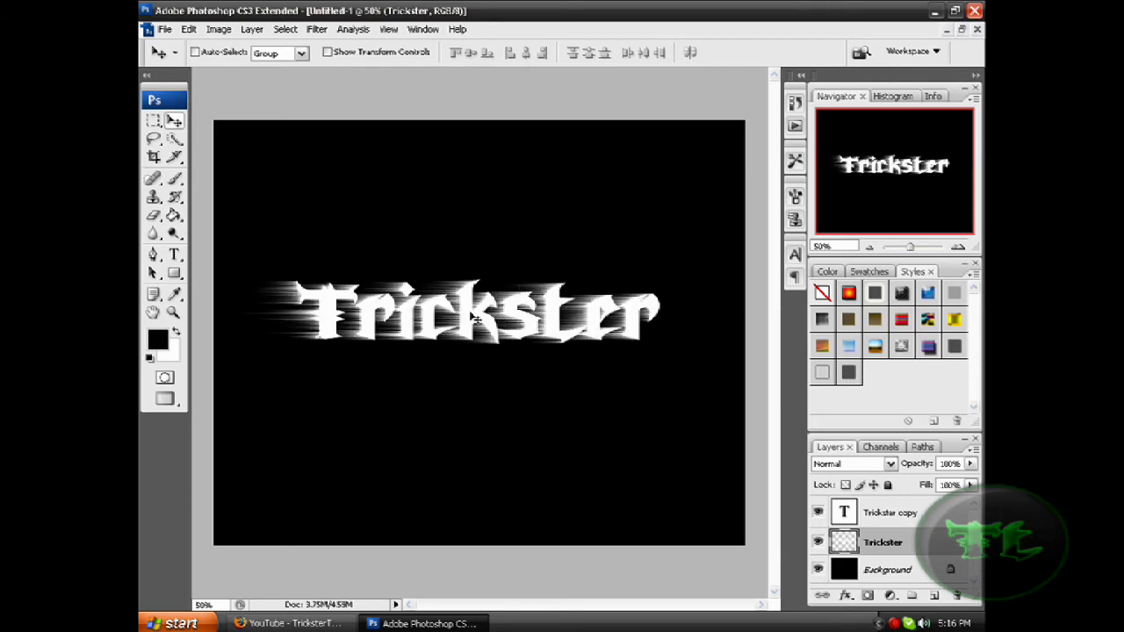
Rotate the canvas 90° clockwise and apply another default Wind pass
{"action": "left_click", "coordinate": [219, 29]}
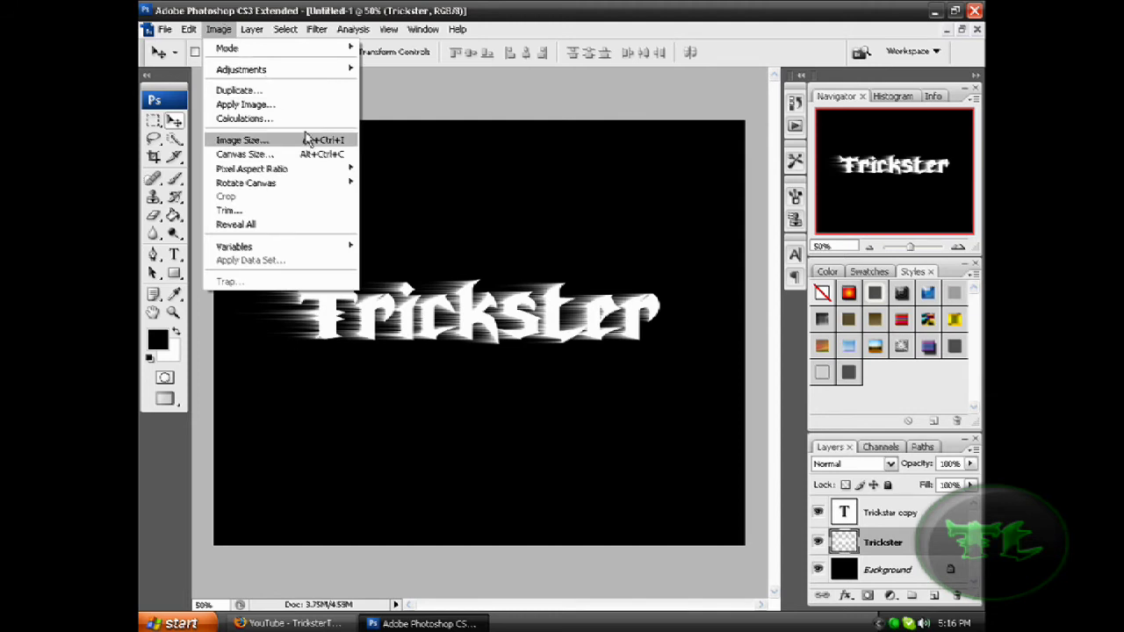
{"action": "mouse_move", "coordinate": [339, 182]}
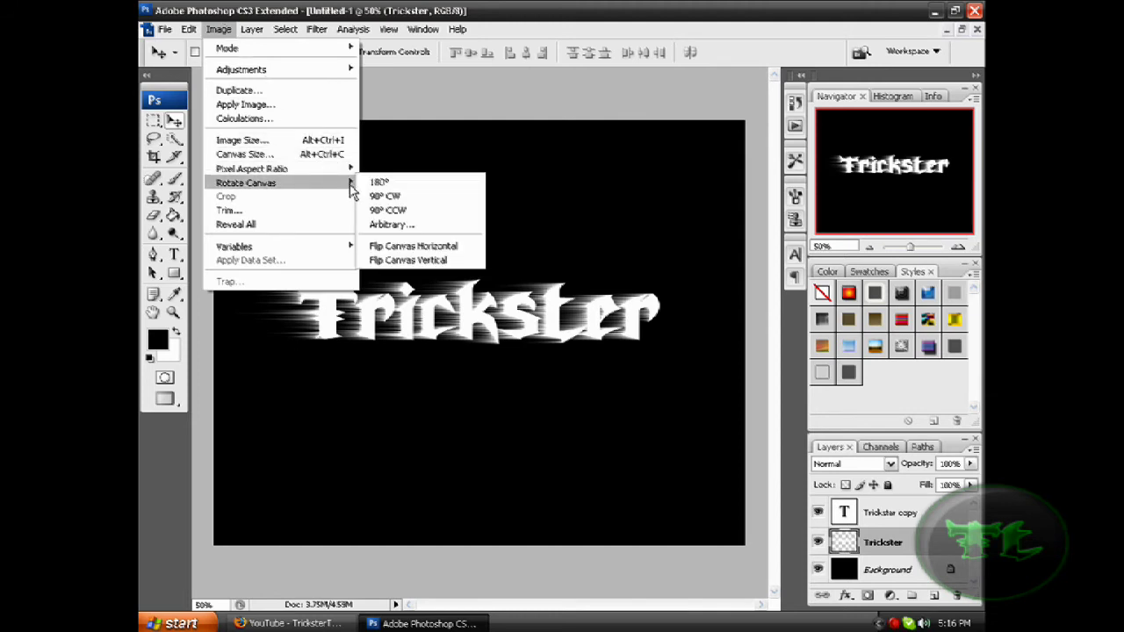
{"action": "left_click", "coordinate": [379, 195]}
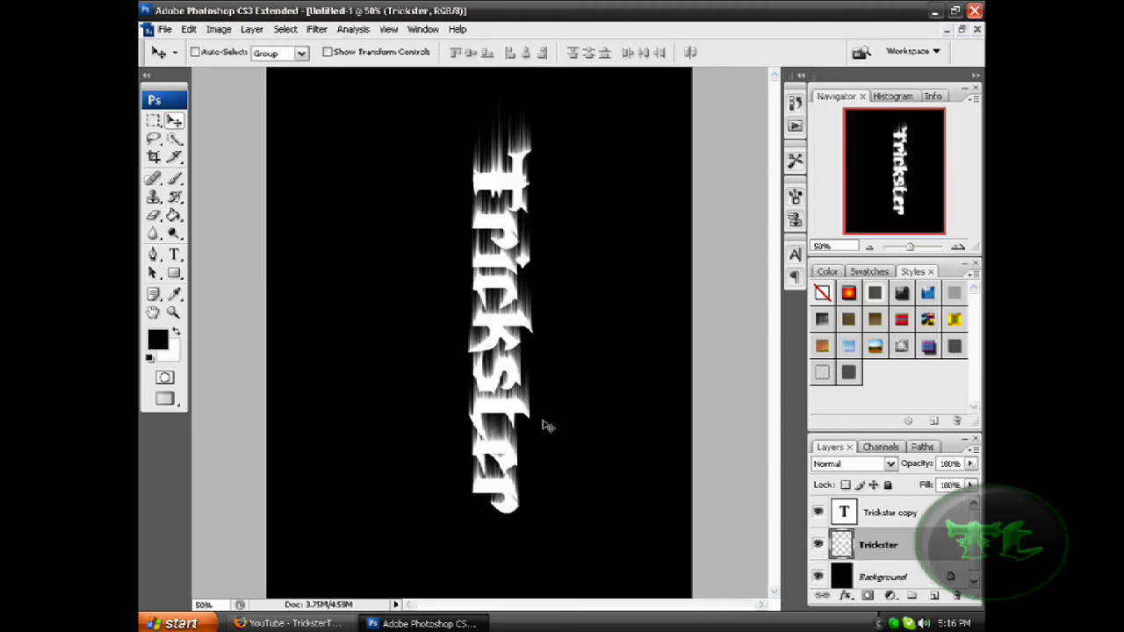
{"action": "left_click", "coordinate": [316, 29]}
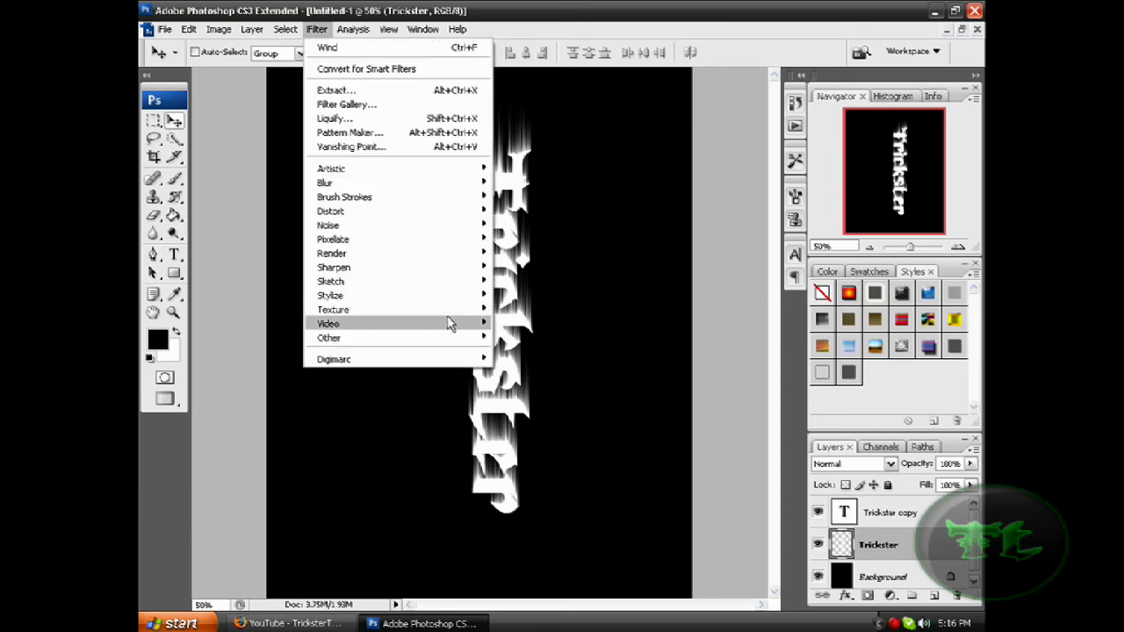
{"action": "mouse_move", "coordinate": [464, 295]}
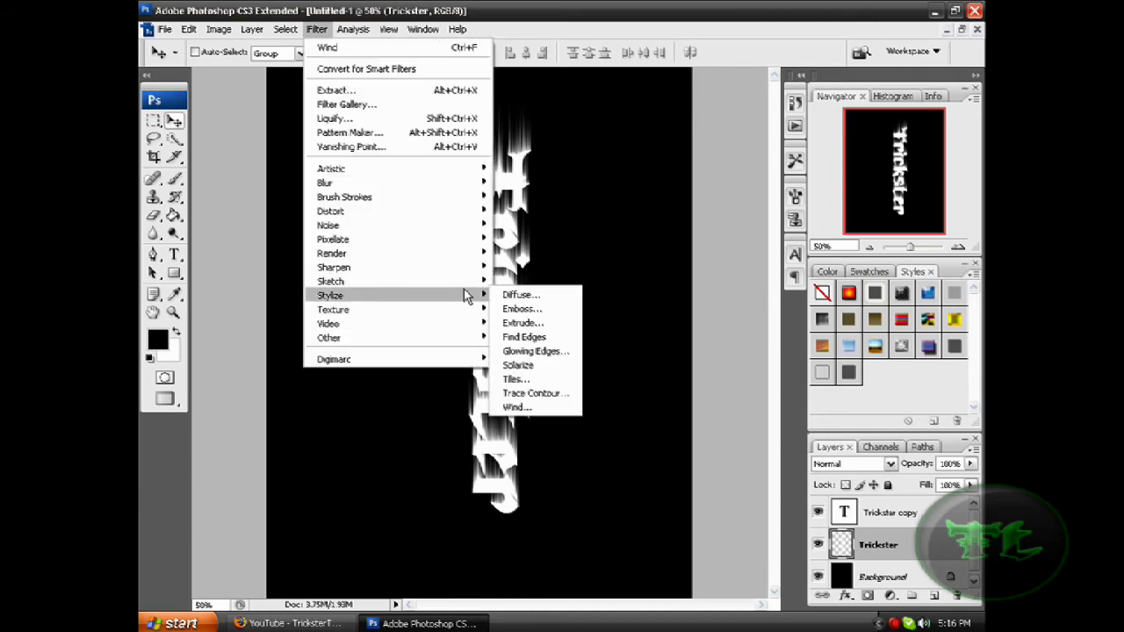
{"action": "left_click", "coordinate": [530, 409]}
{"action": "left_click", "coordinate": [648, 131]}
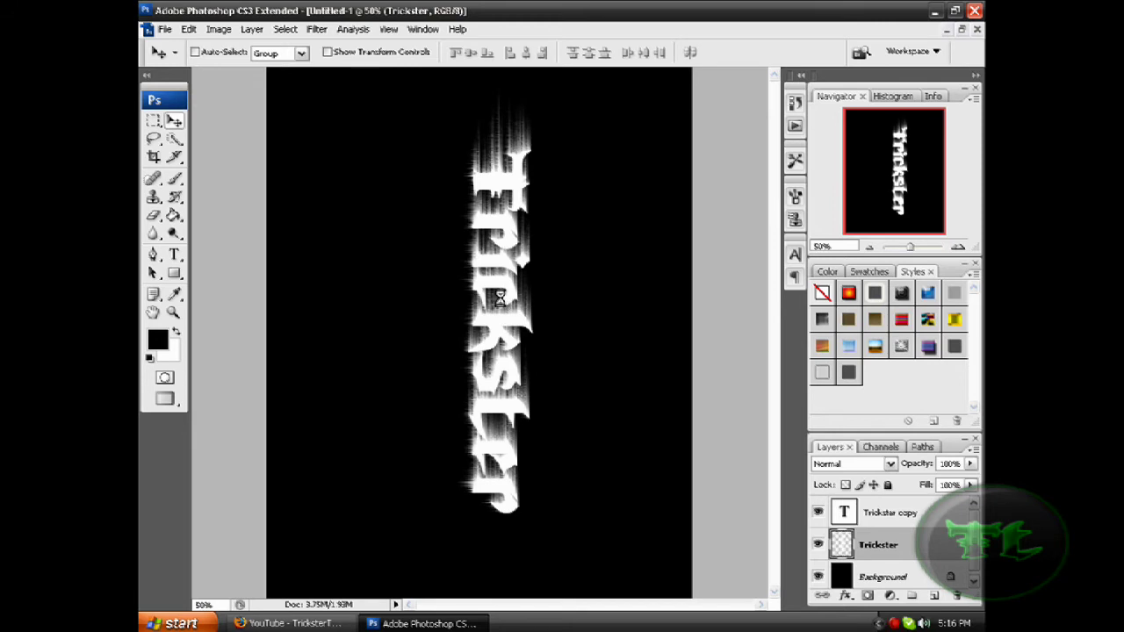
Apply the Wind filter again with Direction set to From the Left
{"action": "left_click", "coordinate": [311, 31]}
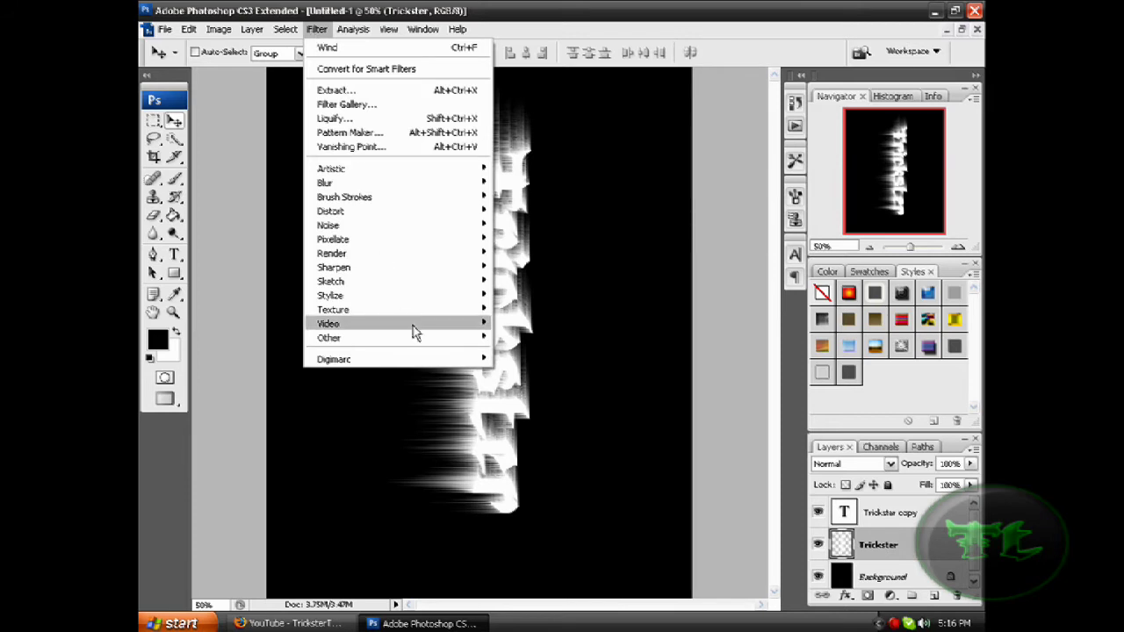
{"action": "mouse_move", "coordinate": [454, 297]}
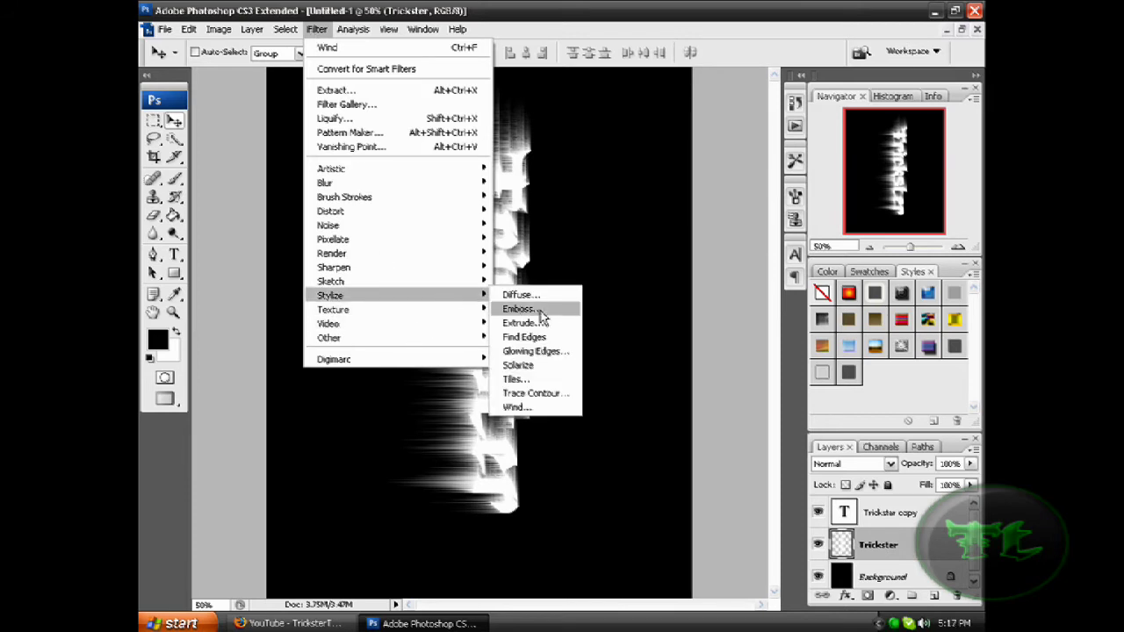
{"action": "left_click", "coordinate": [557, 410]}
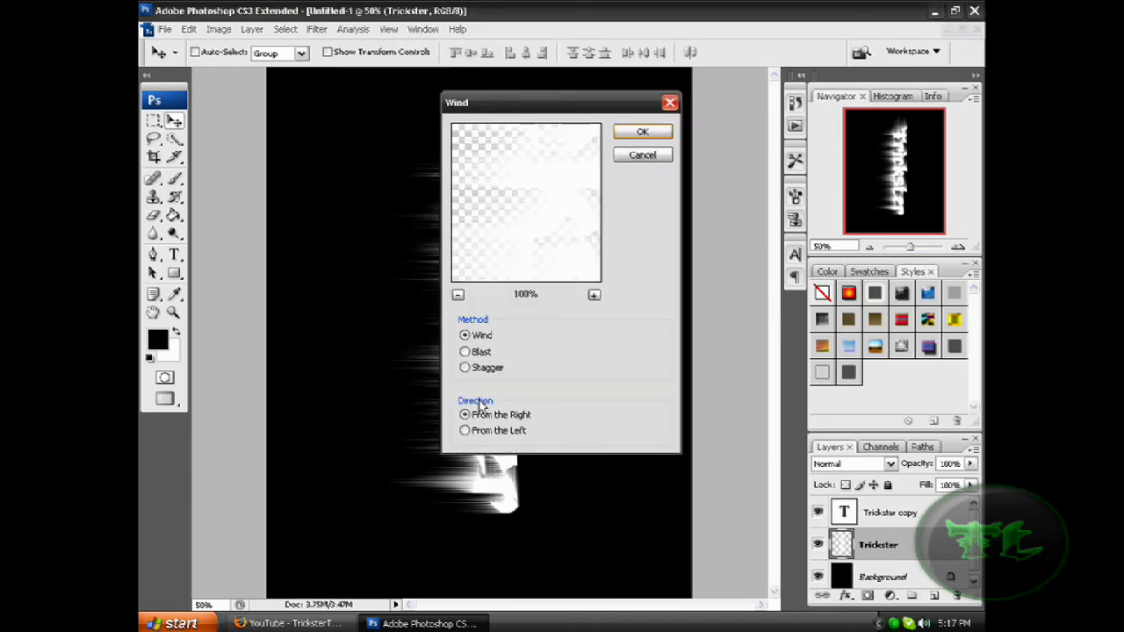
{"action": "left_click", "coordinate": [479, 430]}
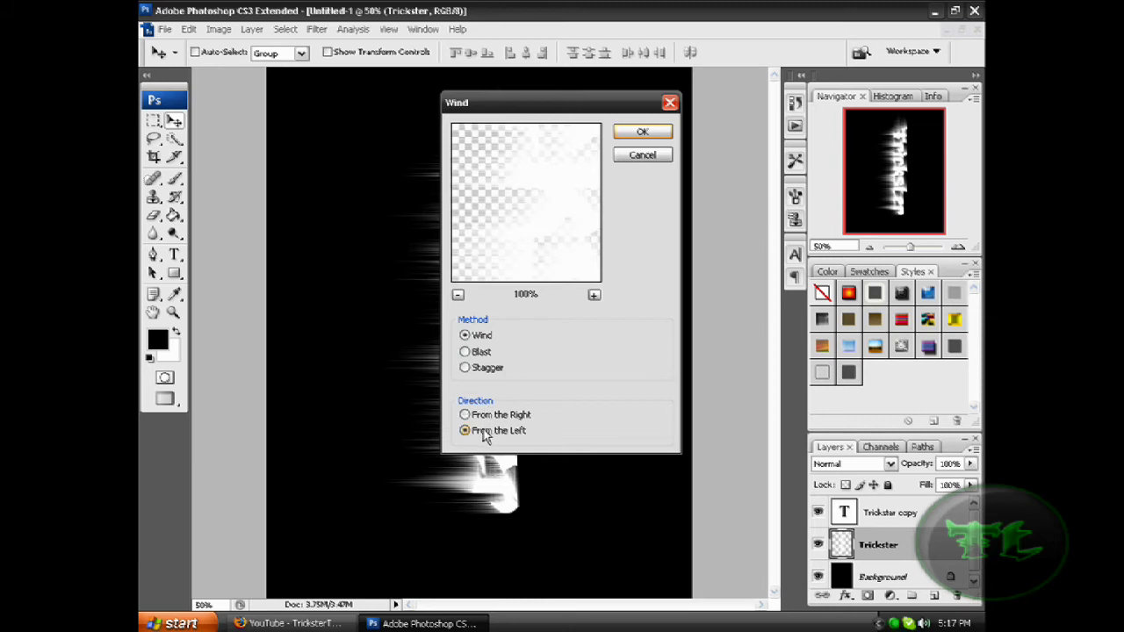
{"action": "left_click", "coordinate": [644, 133]}
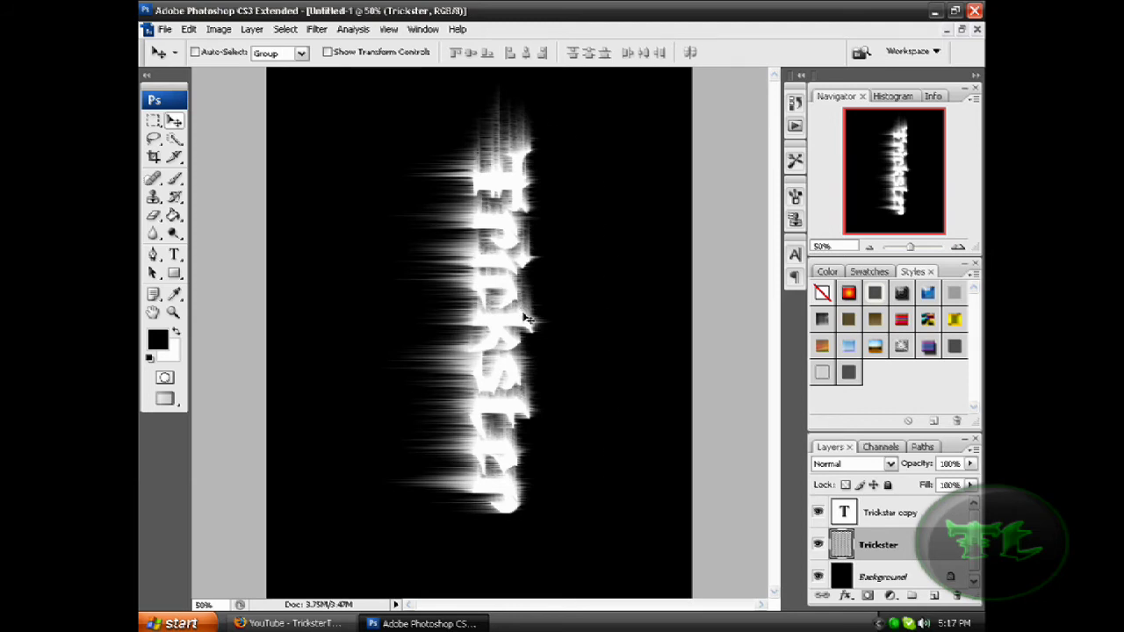
Rotate the canvas another 90° clockwise and apply Wind with Direction From the Right
{"action": "left_click", "coordinate": [219, 29]}
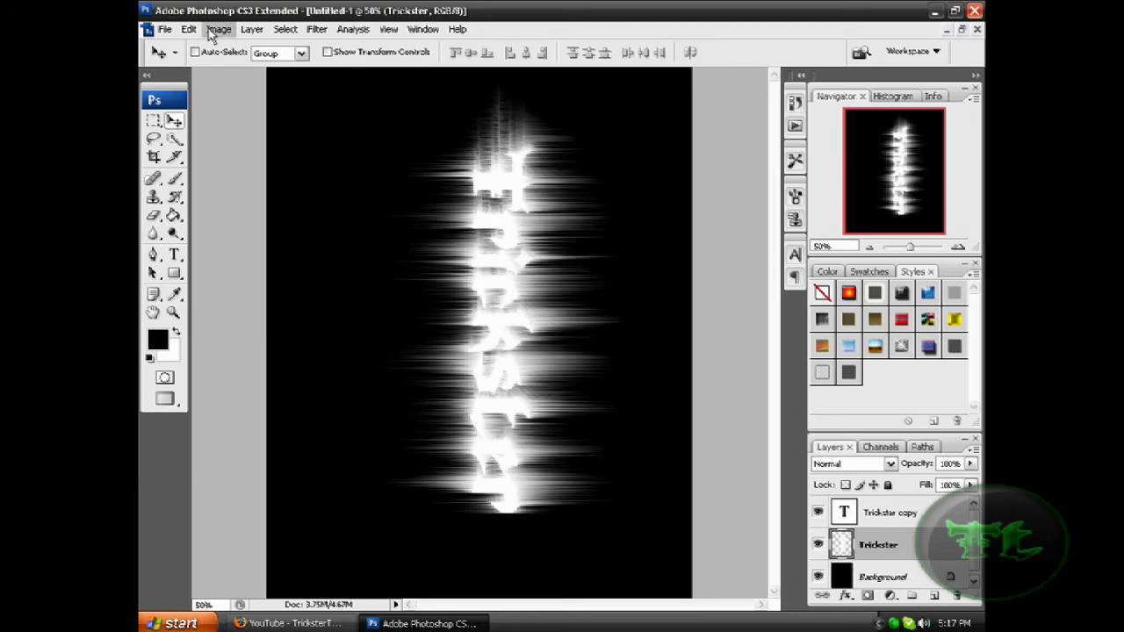
{"action": "mouse_move", "coordinate": [347, 181]}
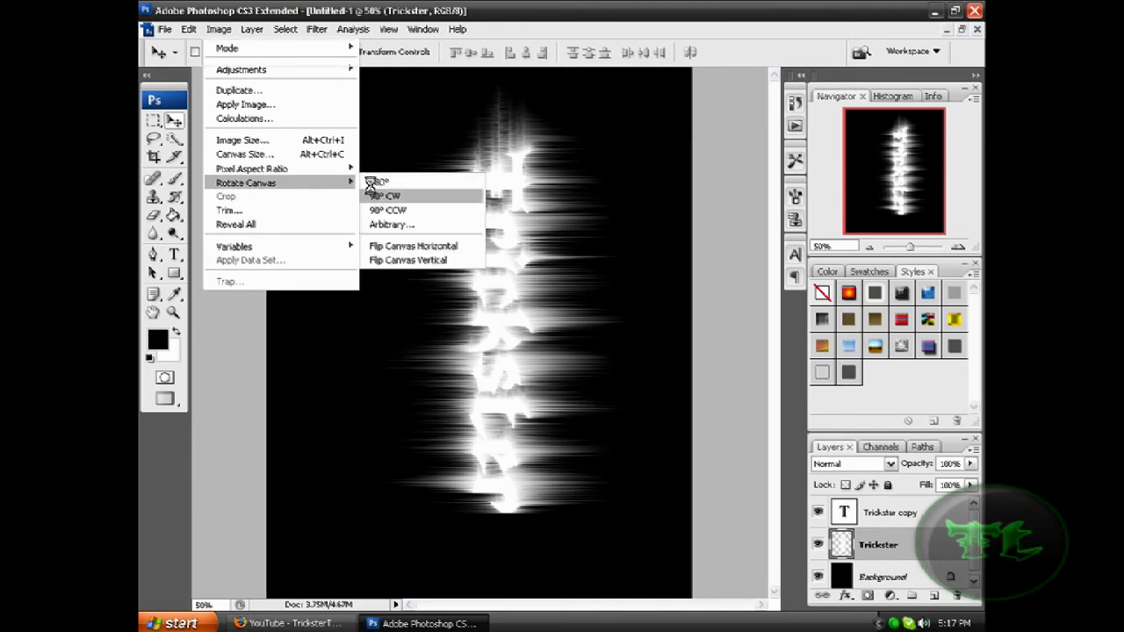
{"action": "left_click", "coordinate": [388, 210]}
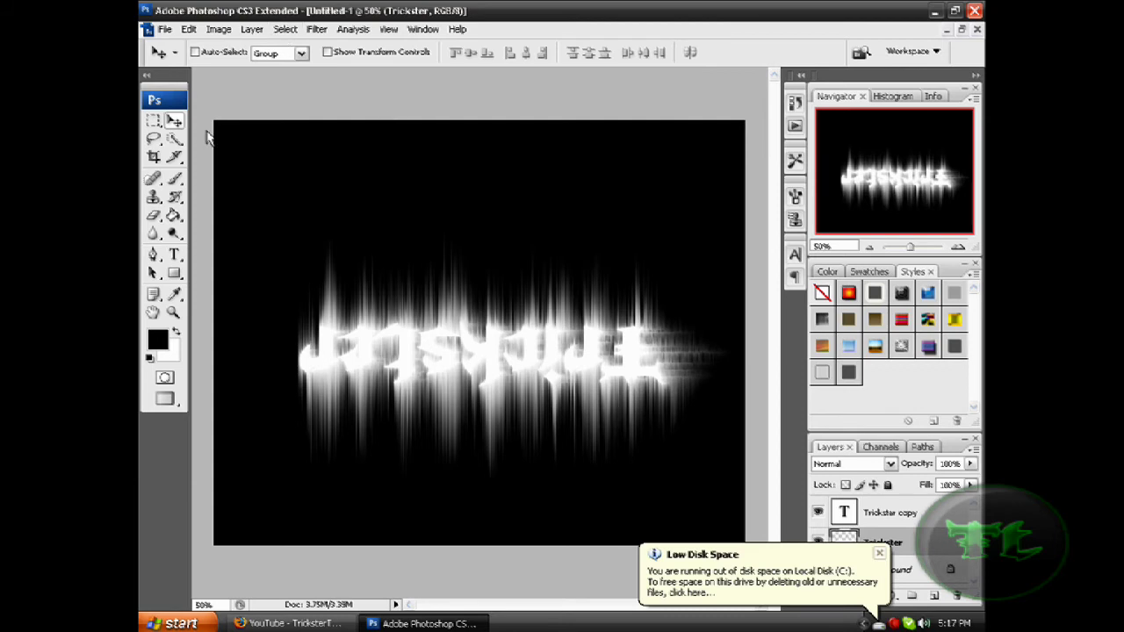
{"action": "left_click", "coordinate": [316, 29]}
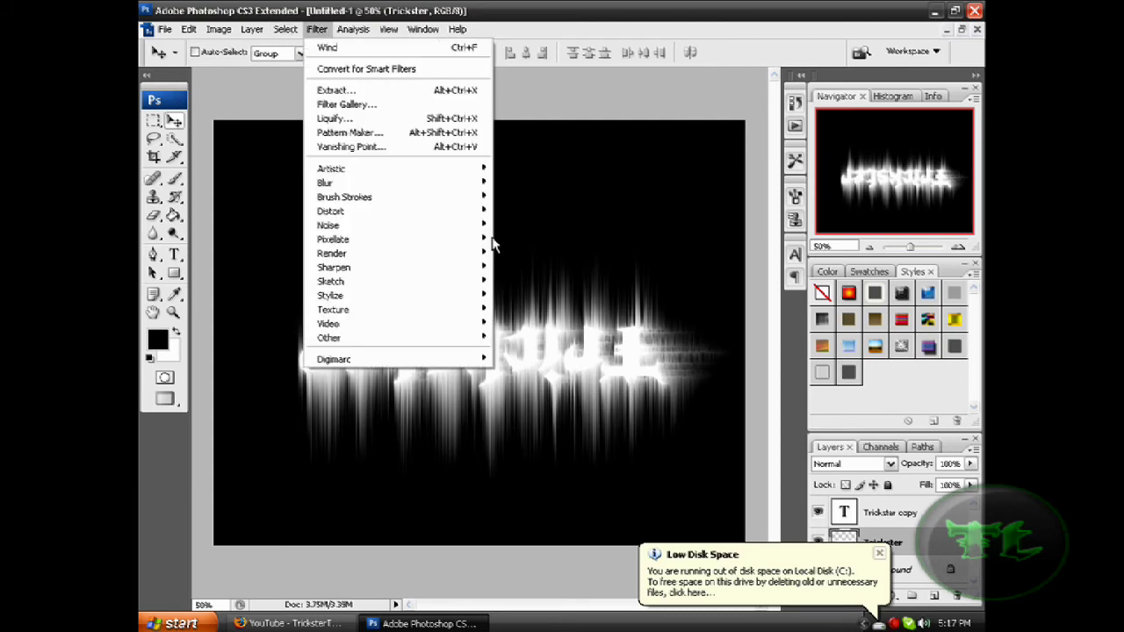
{"action": "mouse_move", "coordinate": [474, 296]}
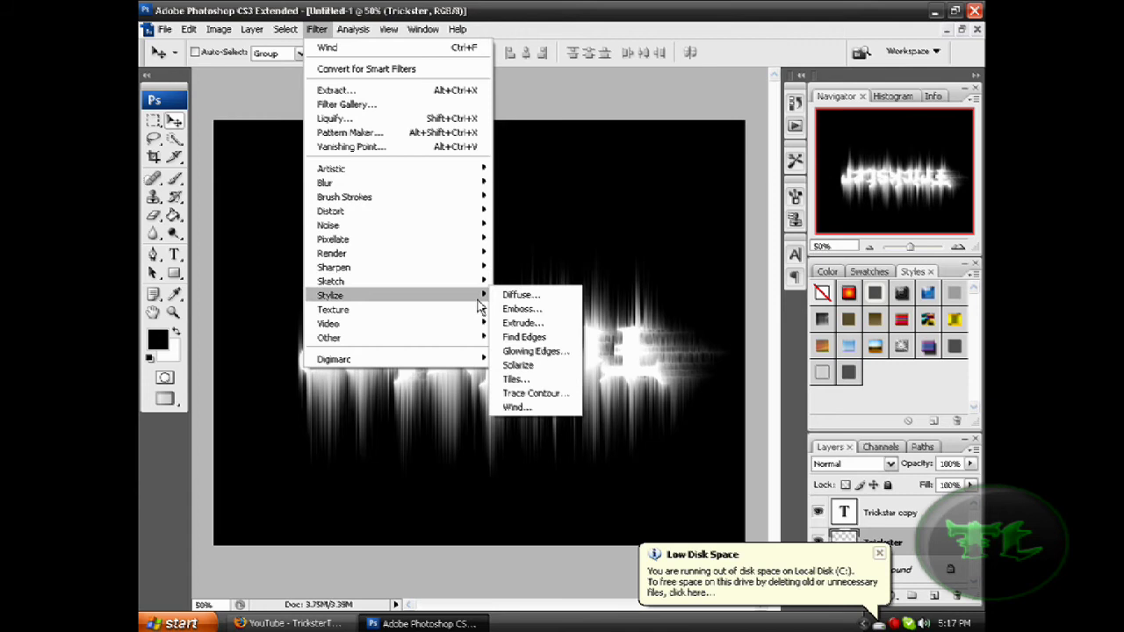
{"action": "left_click", "coordinate": [550, 408]}
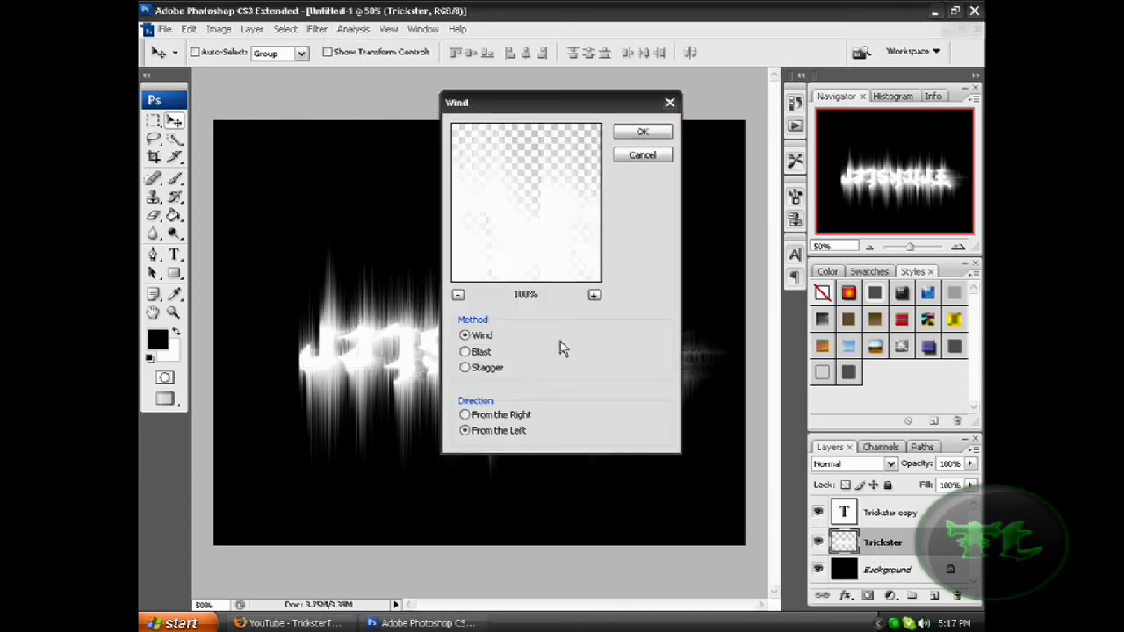
{"action": "left_click", "coordinate": [475, 413]}
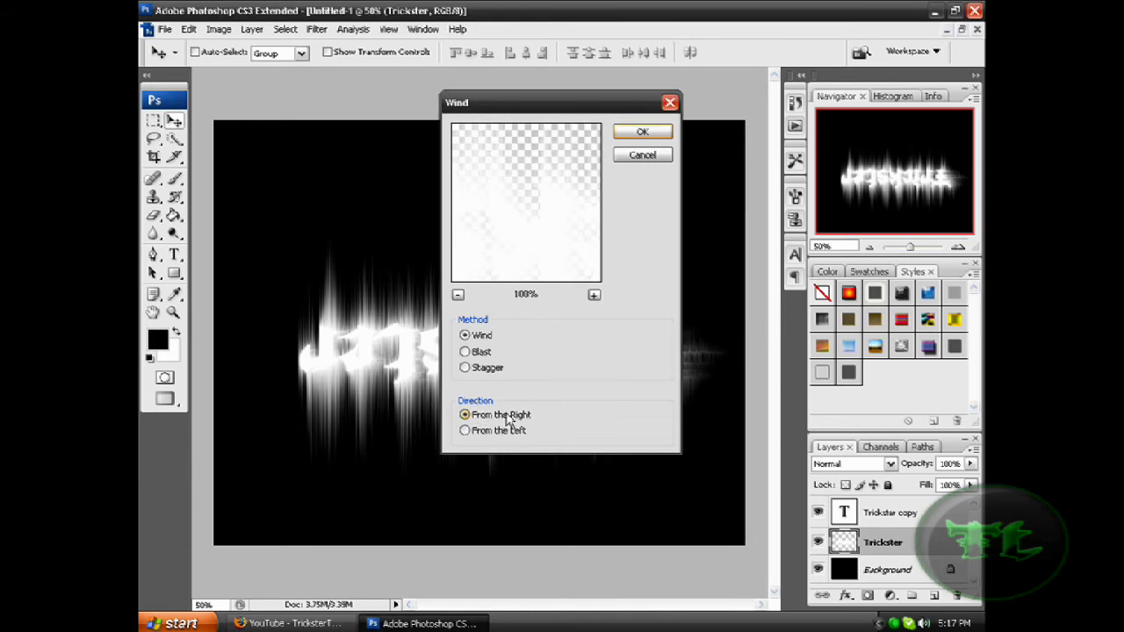
{"action": "left_click", "coordinate": [641, 131]}
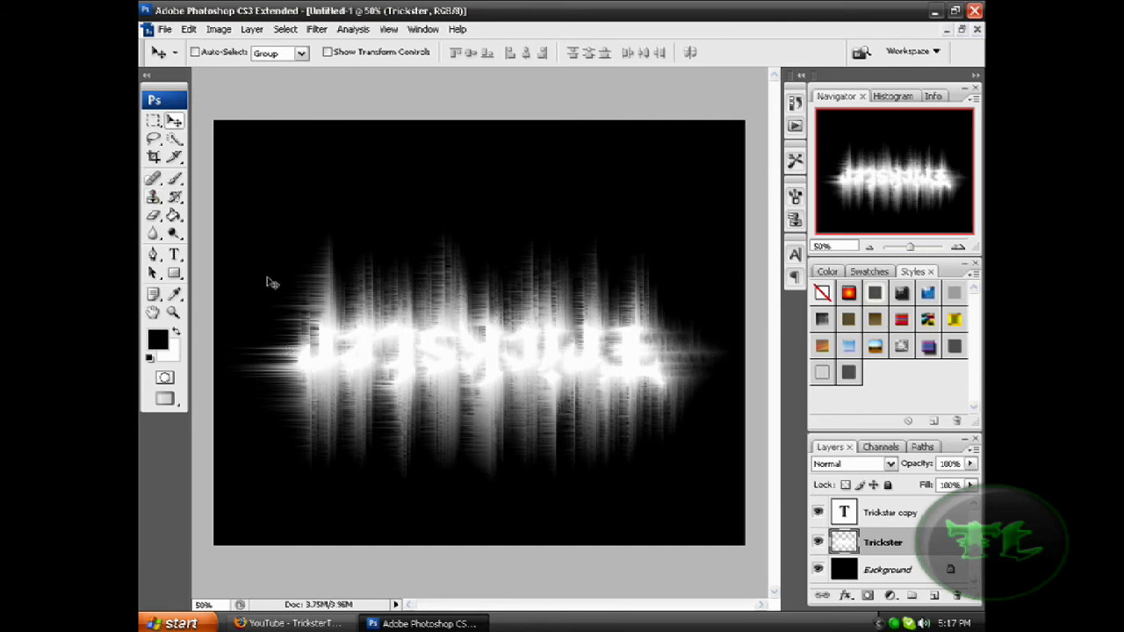
Rotate the canvas 180° so Trickster reads upright, and close the Low Disk Space balloon
{"action": "left_click", "coordinate": [225, 26]}
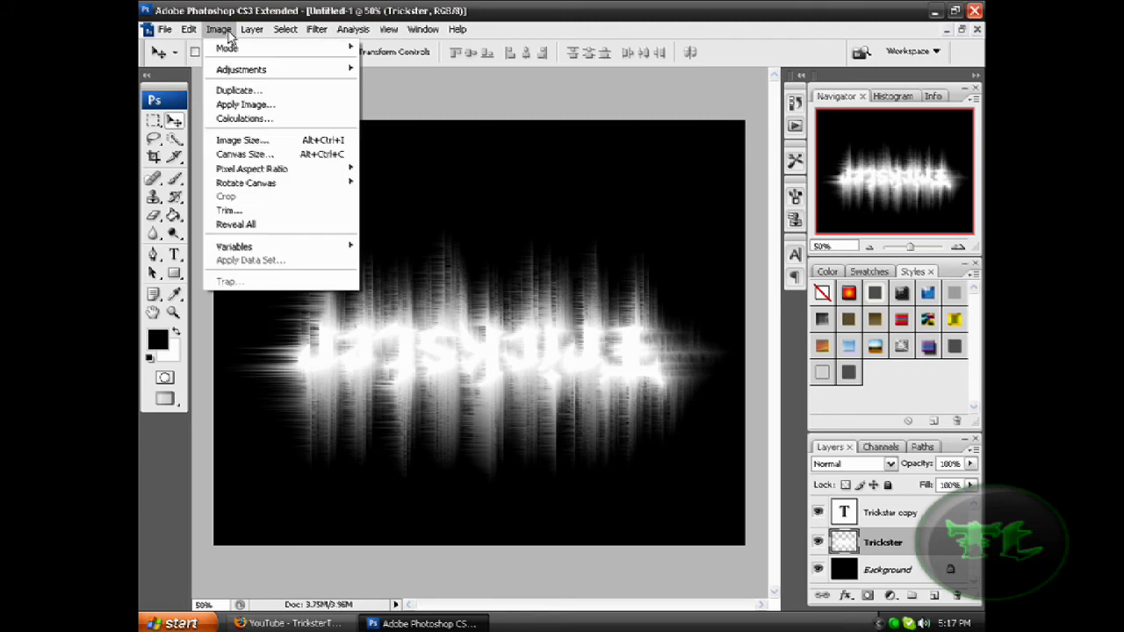
{"action": "mouse_move", "coordinate": [316, 188]}
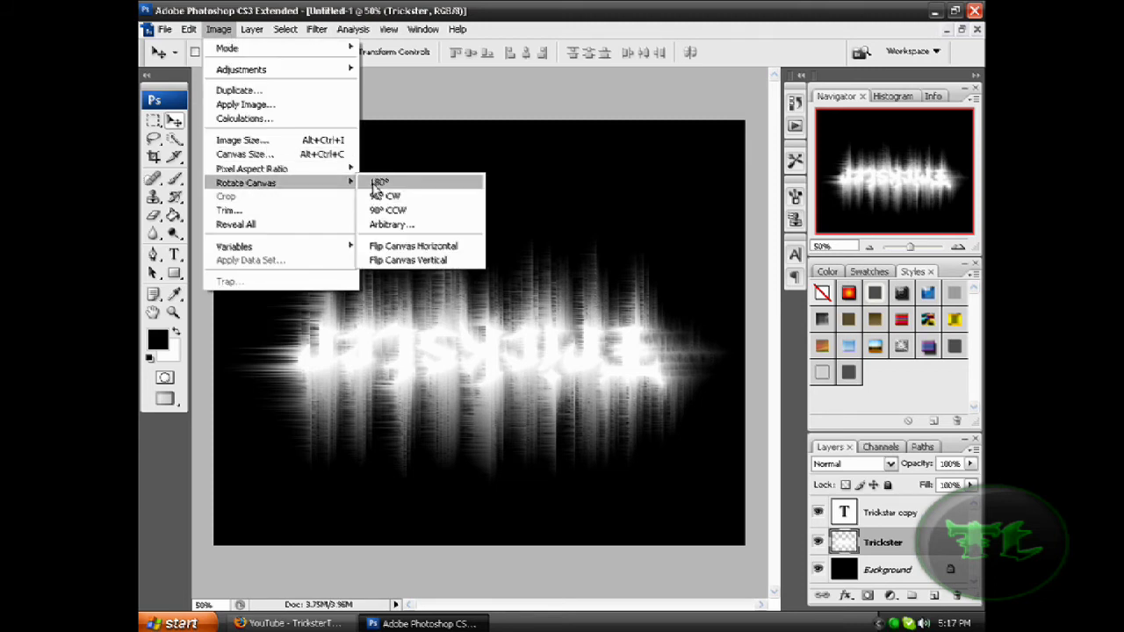
{"action": "left_click", "coordinate": [375, 182]}
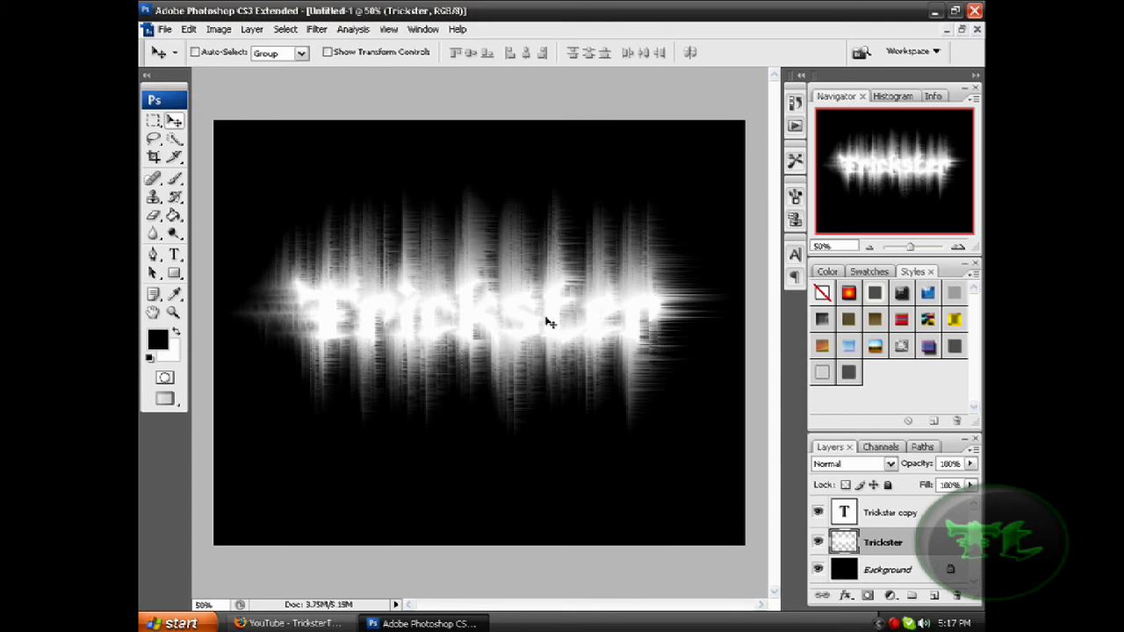
{"action": "left_click", "coordinate": [879, 554]}
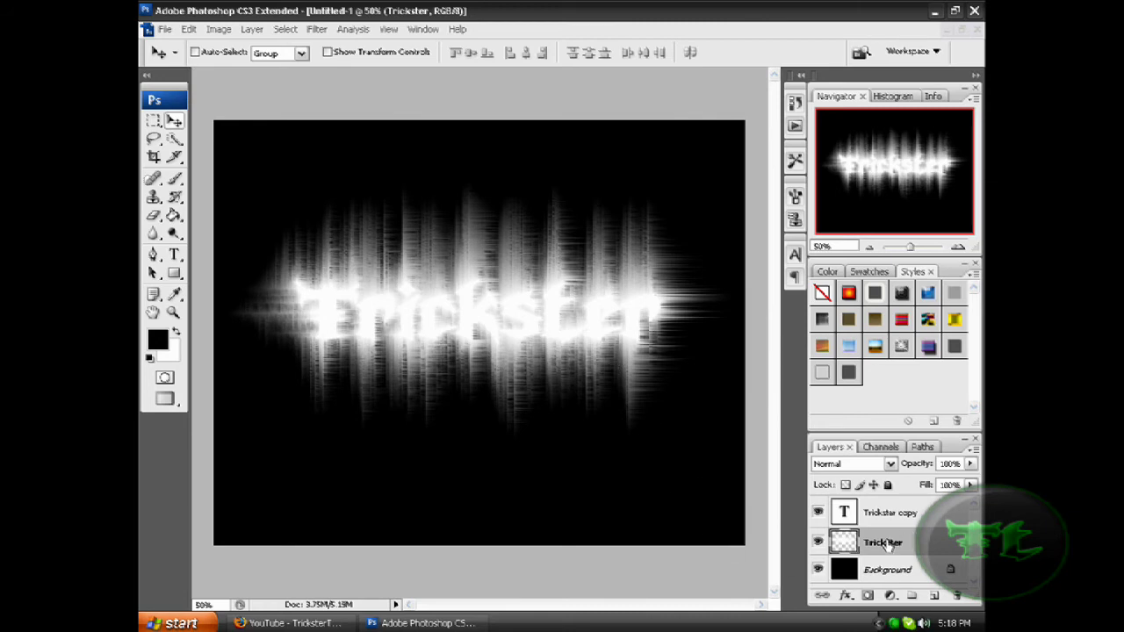
Add a green #0cff00 Color Overlay to the Trickster streak layer via Blending Options
{"action": "left_click", "coordinate": [883, 545]}
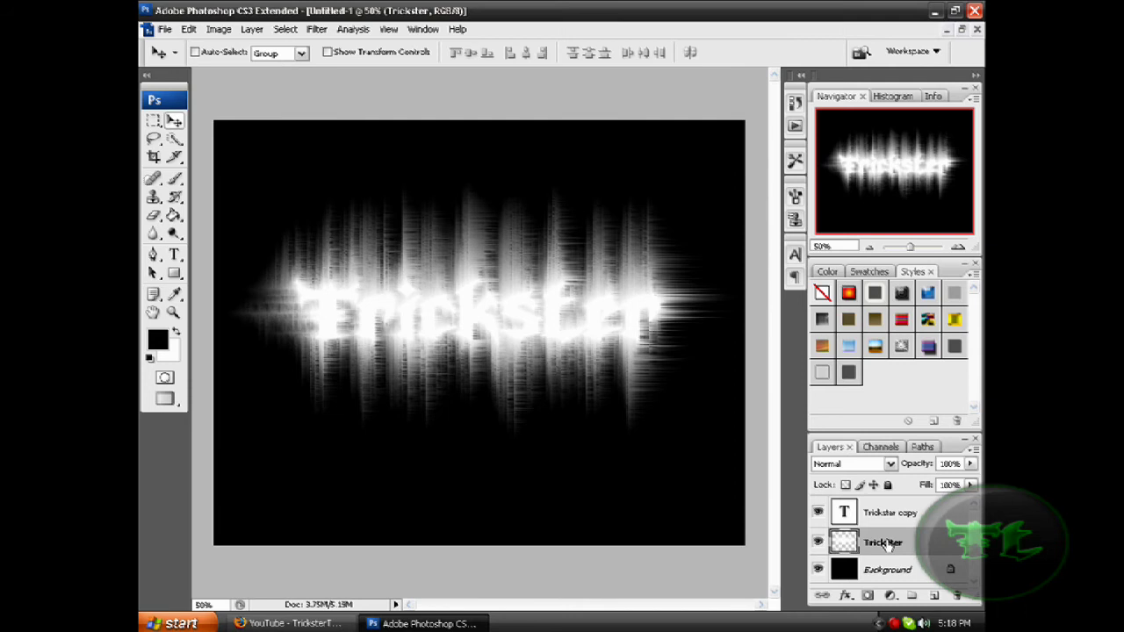
{"action": "right_click", "coordinate": [895, 546]}
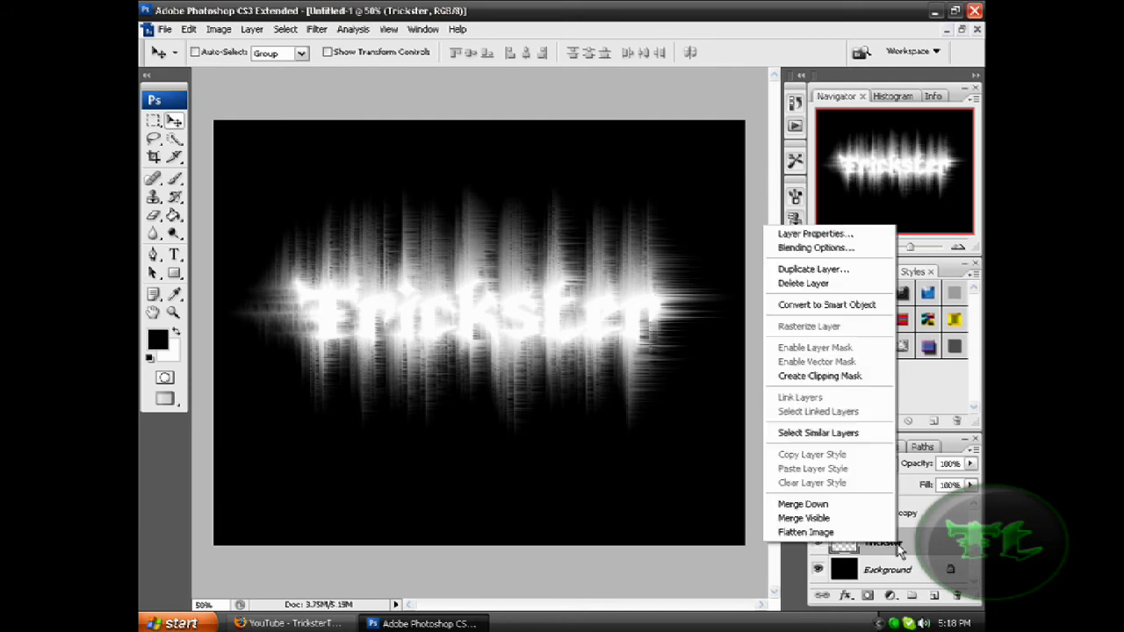
{"action": "left_click", "coordinate": [796, 248]}
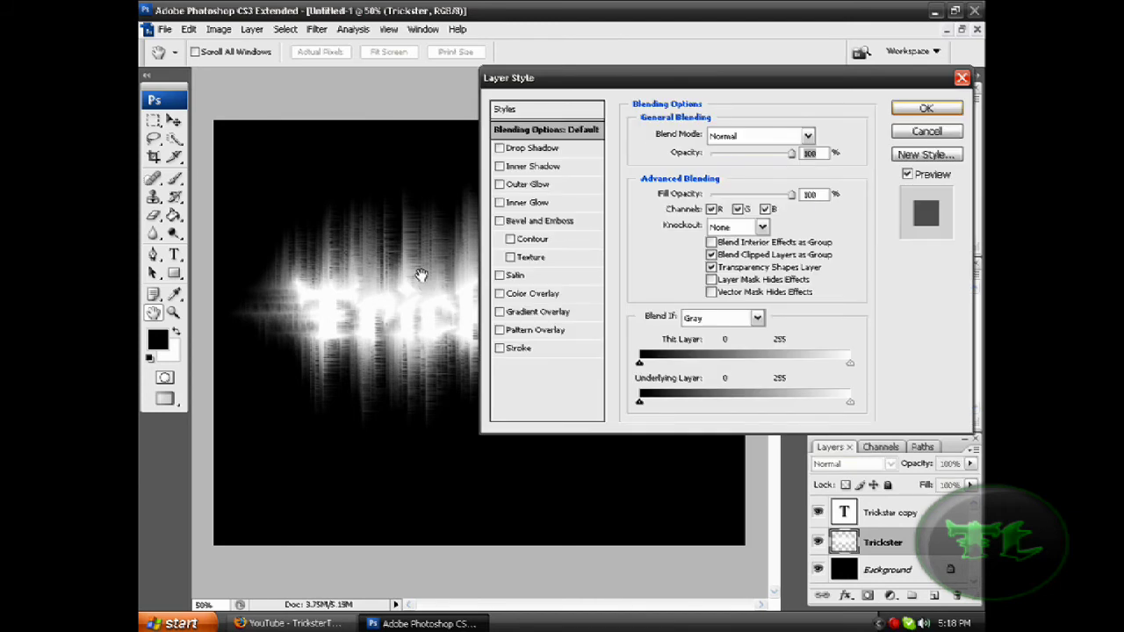
{"action": "left_click", "coordinate": [500, 294]}
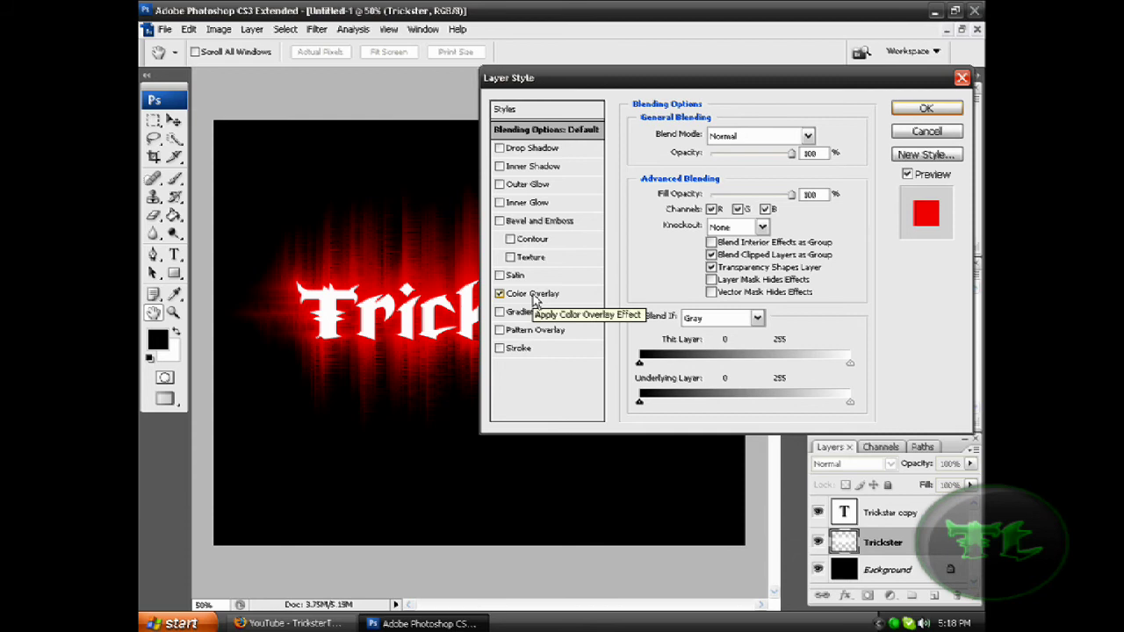
{"action": "left_click", "coordinate": [538, 299]}
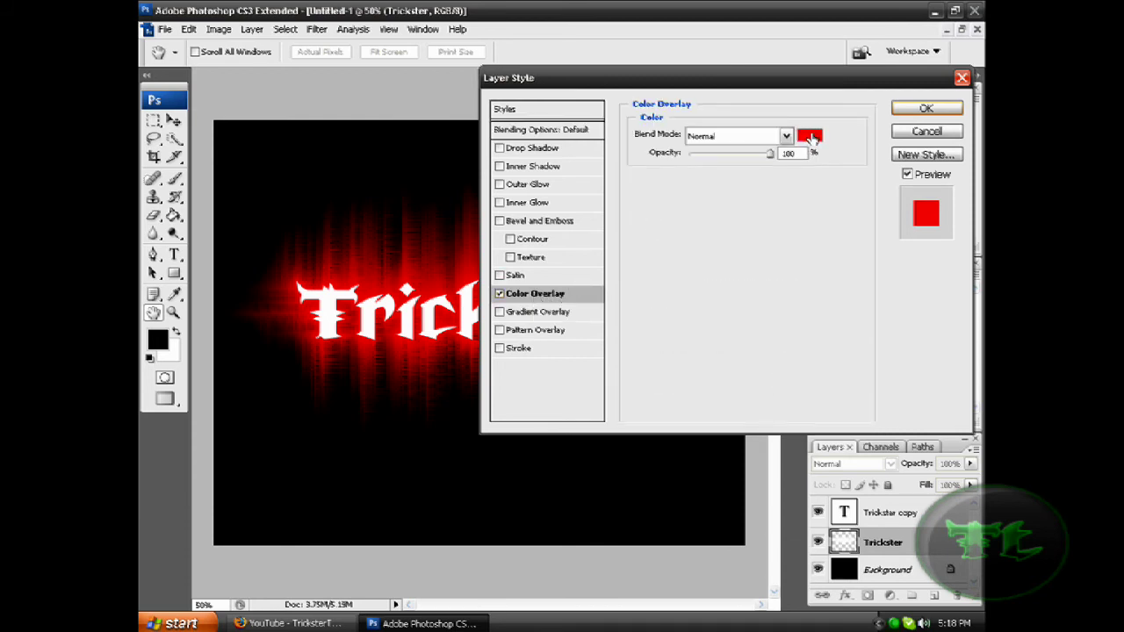
{"action": "left_click", "coordinate": [811, 138]}
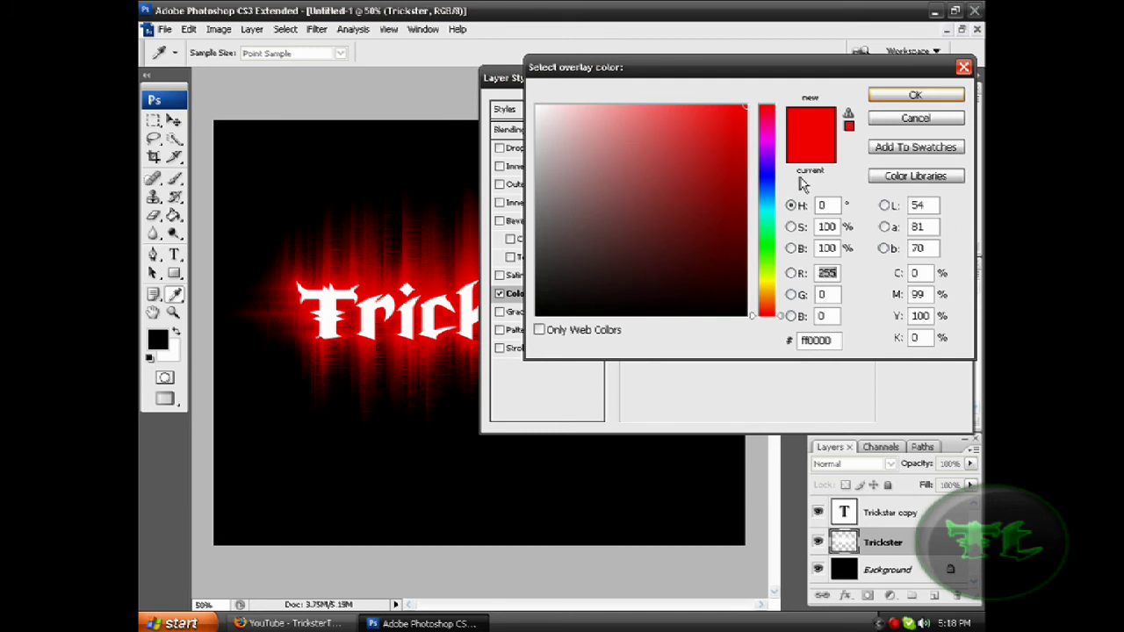
{"action": "left_click_drag", "start_coordinate": [766, 245], "coordinate": [766, 247]}
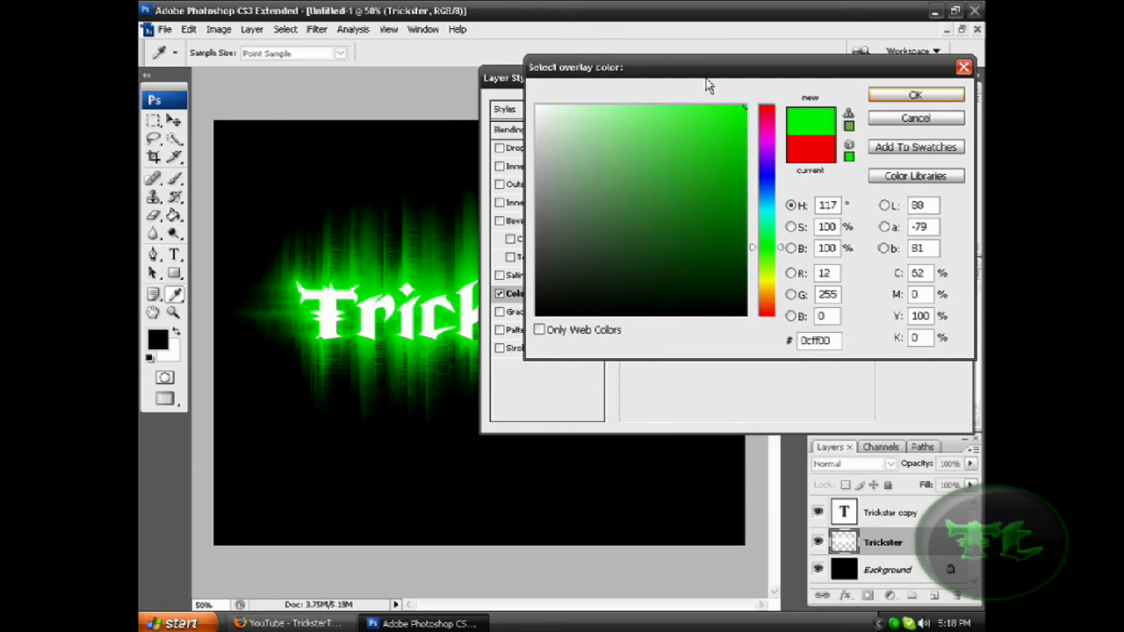
{"action": "left_click", "coordinate": [915, 94]}
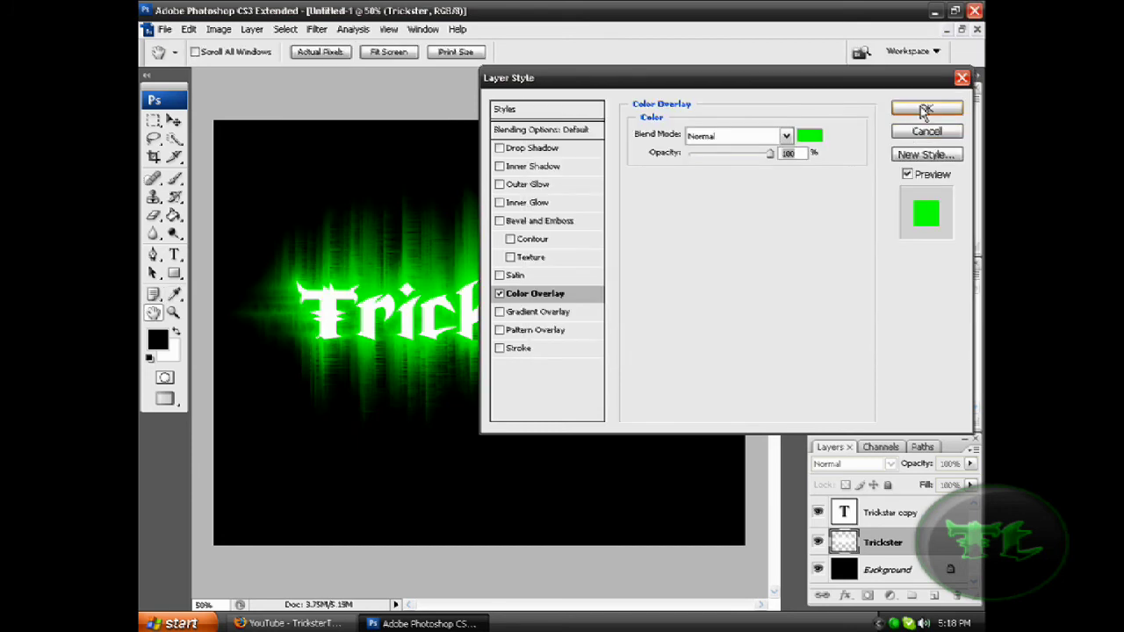
{"action": "left_click", "coordinate": [924, 109]}
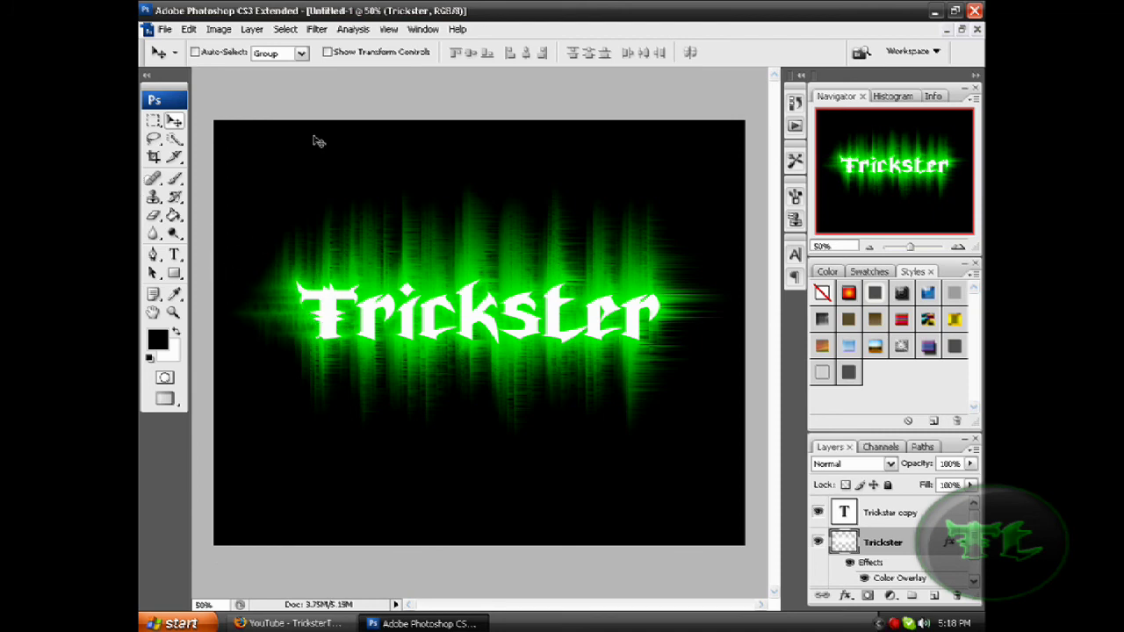
Recolour the 'Trickster' lettering on the Trickster copy layer to black 000000
{"action": "left_click", "coordinate": [176, 256]}
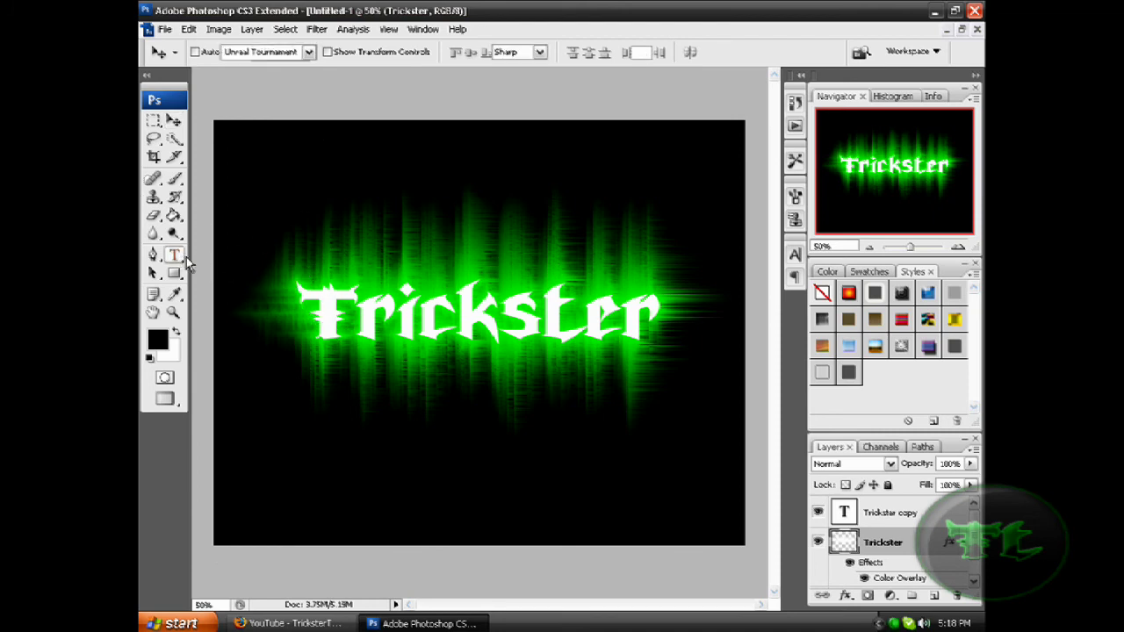
{"action": "left_click_drag", "start_coordinate": [299, 320], "coordinate": [663, 320]}
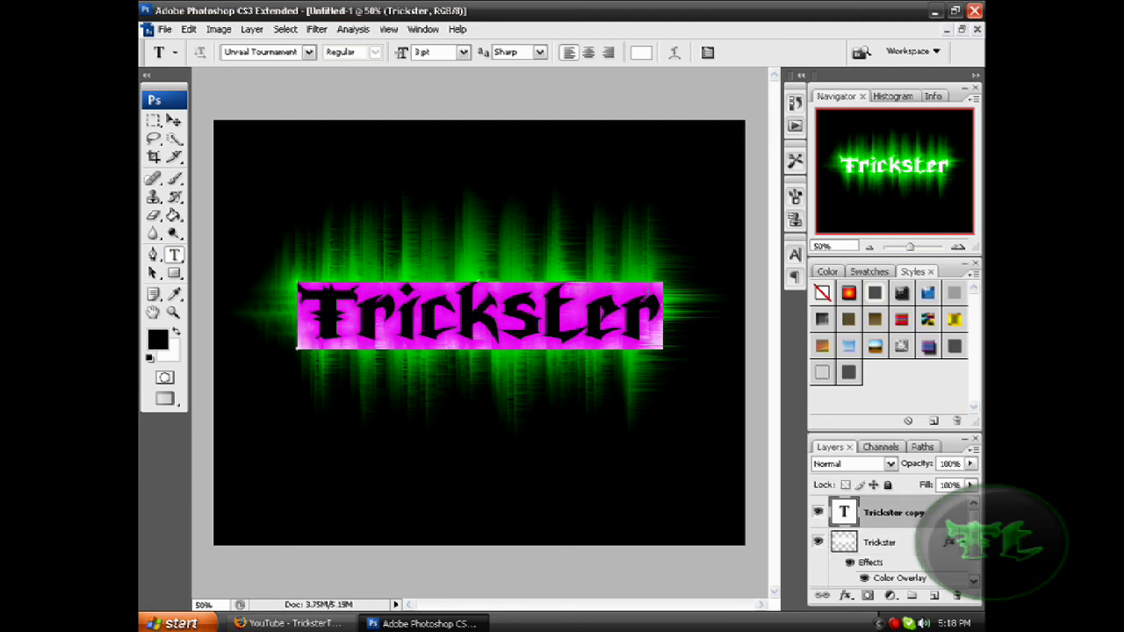
{"action": "left_click", "coordinate": [641, 54]}
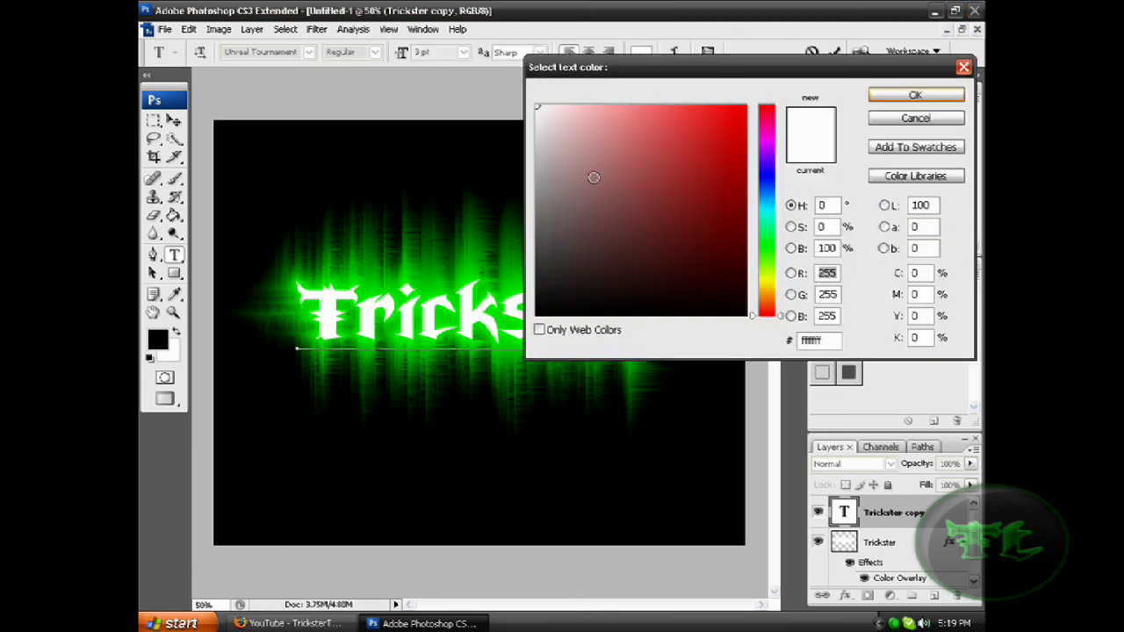
{"action": "mouse_move", "coordinate": [640, 254]}
{"action": "left_mouse_down"}
{"action": "mouse_move", "coordinate": [839, 403]}
{"action": "mouse_move", "coordinate": [747, 243]}
{"action": "mouse_move", "coordinate": [729, 136]}
{"action": "mouse_move", "coordinate": [750, 354]}
{"action": "left_mouse_up"}
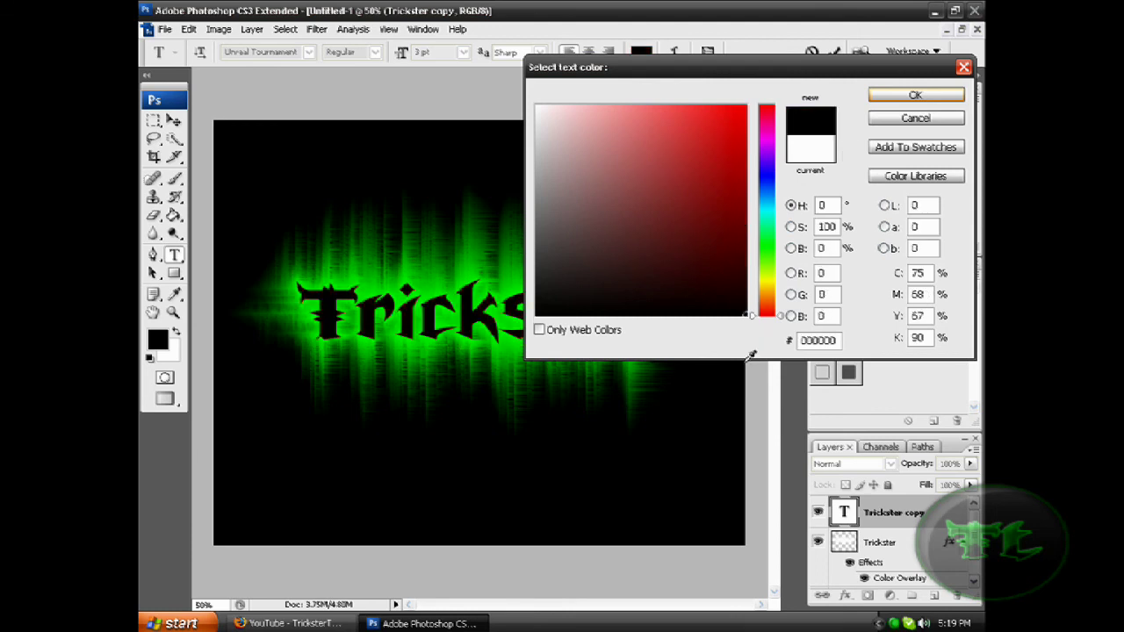
{"action": "left_click", "coordinate": [764, 179]}
{"action": "left_click", "coordinate": [725, 156]}
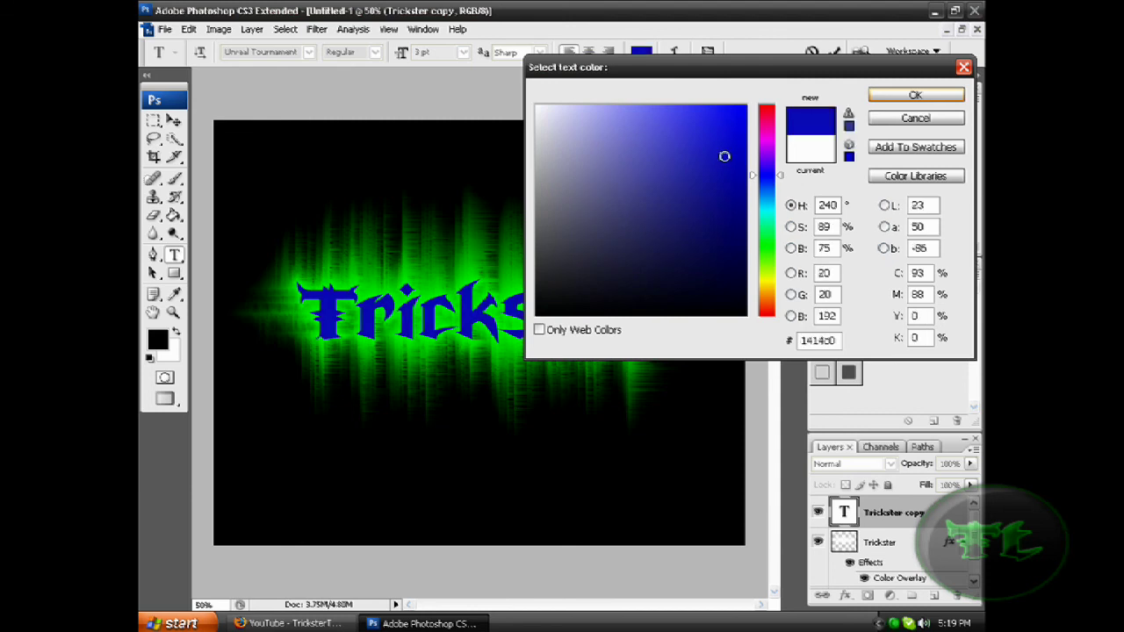
{"action": "mouse_move", "coordinate": [724, 157]}
{"action": "left_mouse_down"}
{"action": "mouse_move", "coordinate": [729, 284]}
{"action": "mouse_move", "coordinate": [747, 316]}
{"action": "left_mouse_up"}
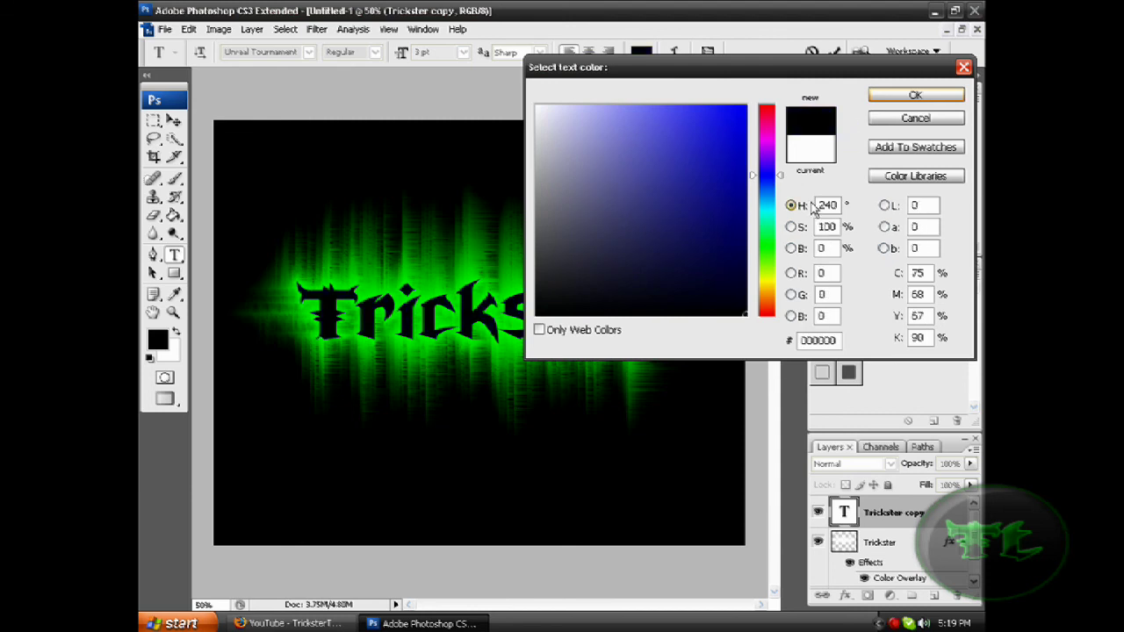
{"action": "left_click", "coordinate": [918, 93]}
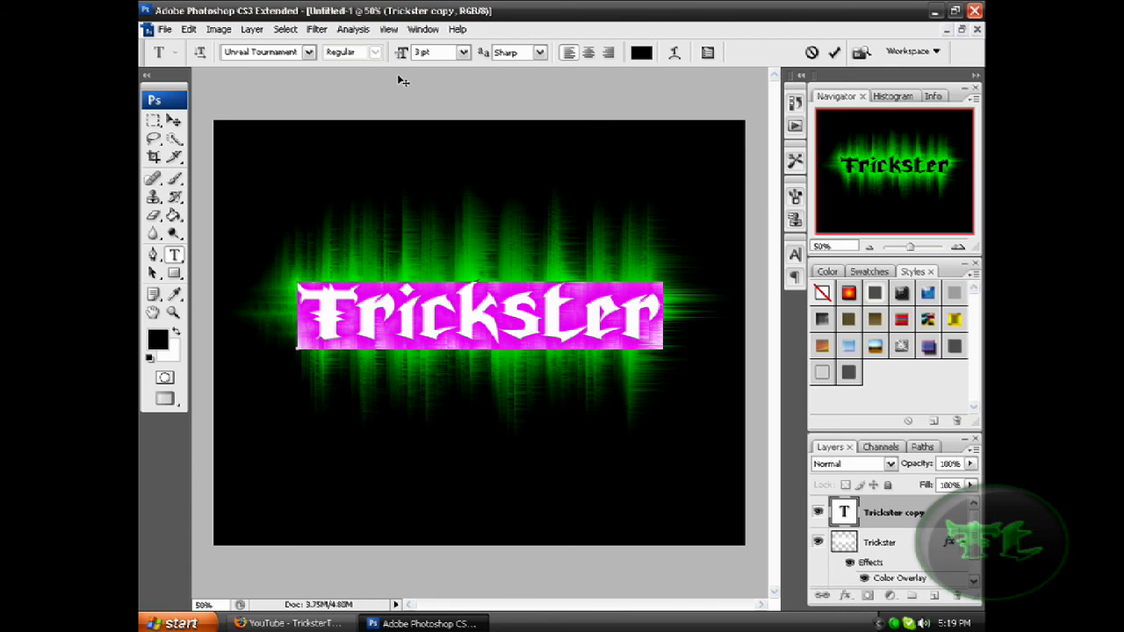
{"action": "left_click", "coordinate": [173, 121]}
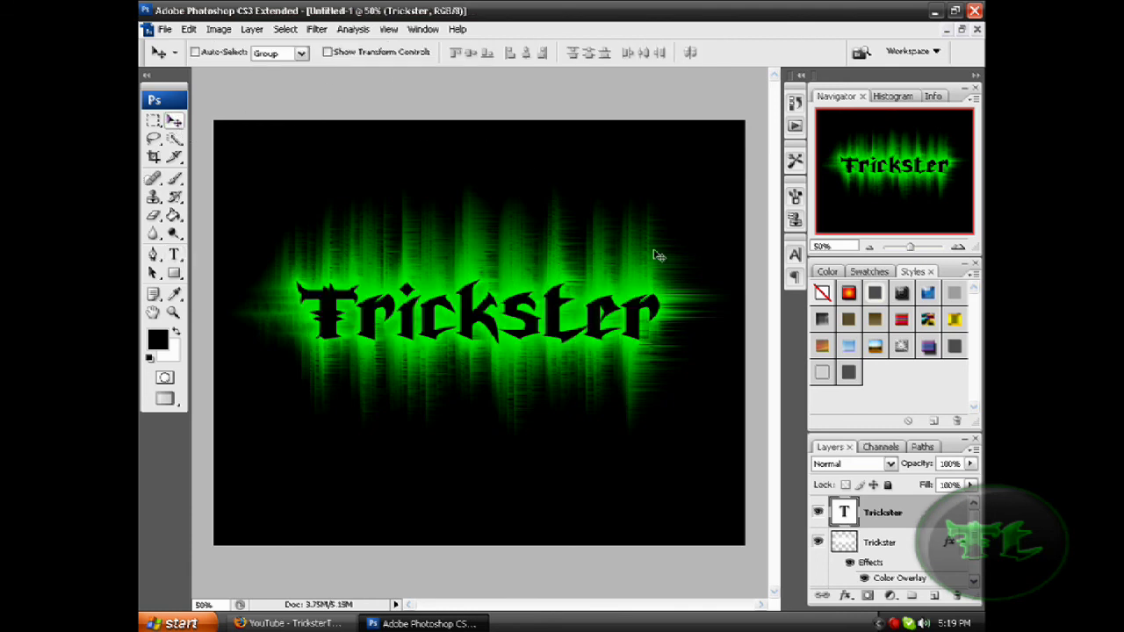